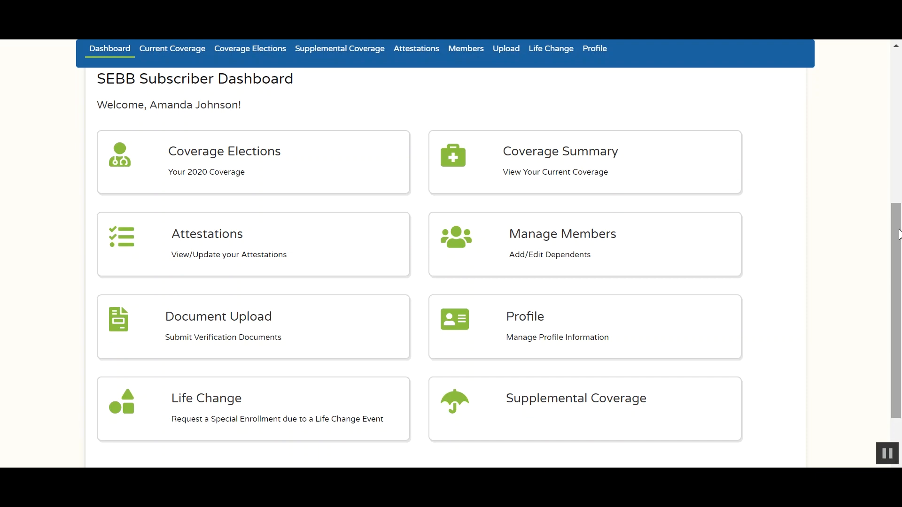
# - Scroll down to the members list and add a blank --New-- member row
pyautogui.moveTo(898, 234); pyautogui.dragTo(837, 100)
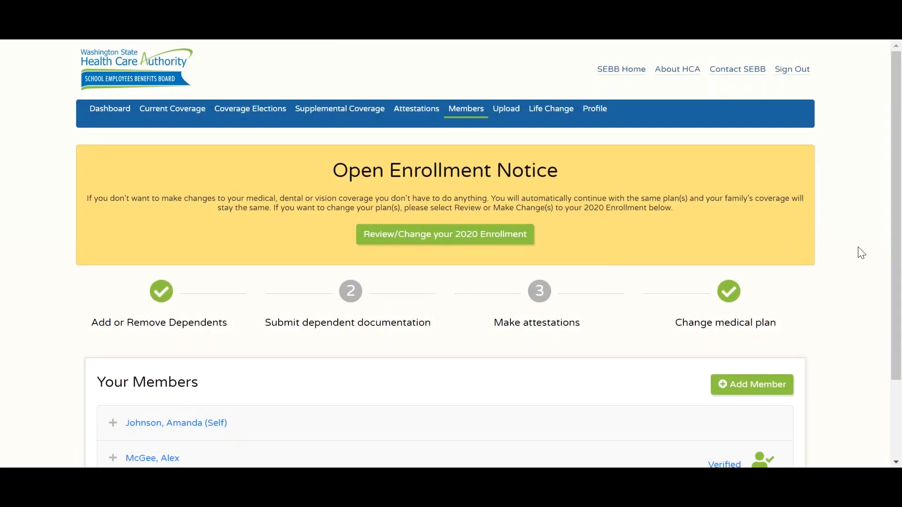
pyautogui.scroll(-2, 899, 246)
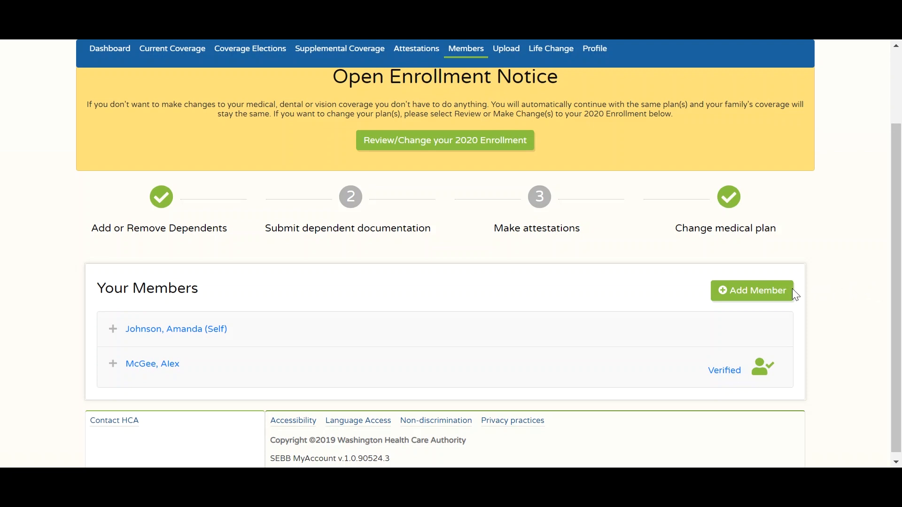
pyautogui.click(781, 297)
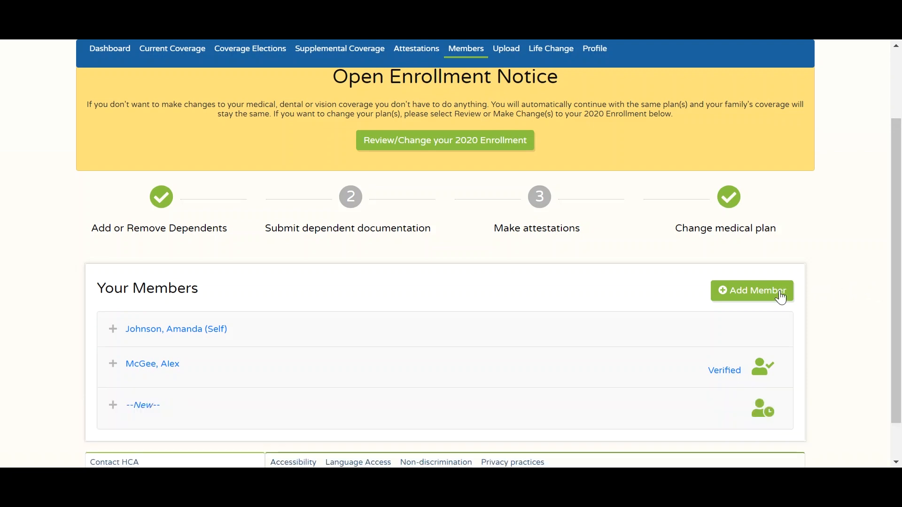
# - Expand the new member form and enter the dependent's last name, first name and Social Security number
pyautogui.click(145, 409)
pyautogui.scroll(-5, 177, 407)
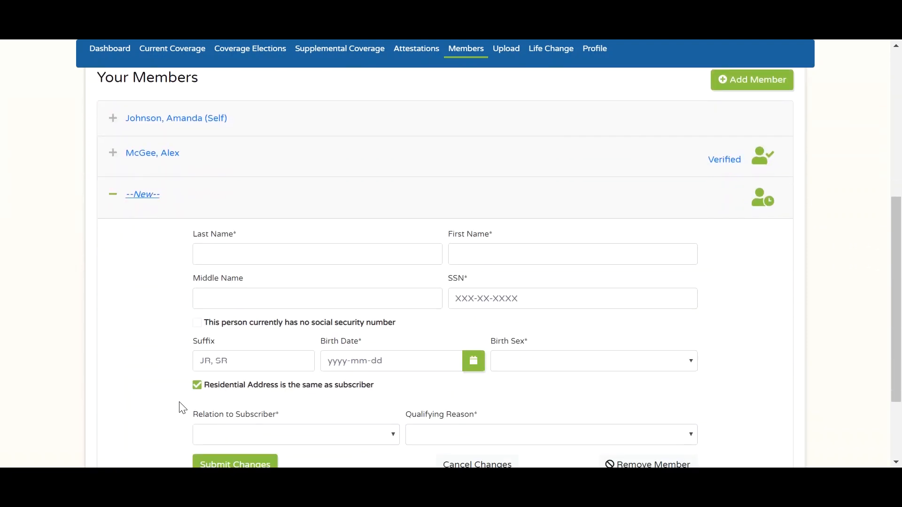
pyautogui.click(273, 260)
pyautogui.write('Johnson')
pyautogui.press('Tab')
pyautogui.write('Johnny')
pyautogui.press('Tab')
pyautogui.write('000-88')
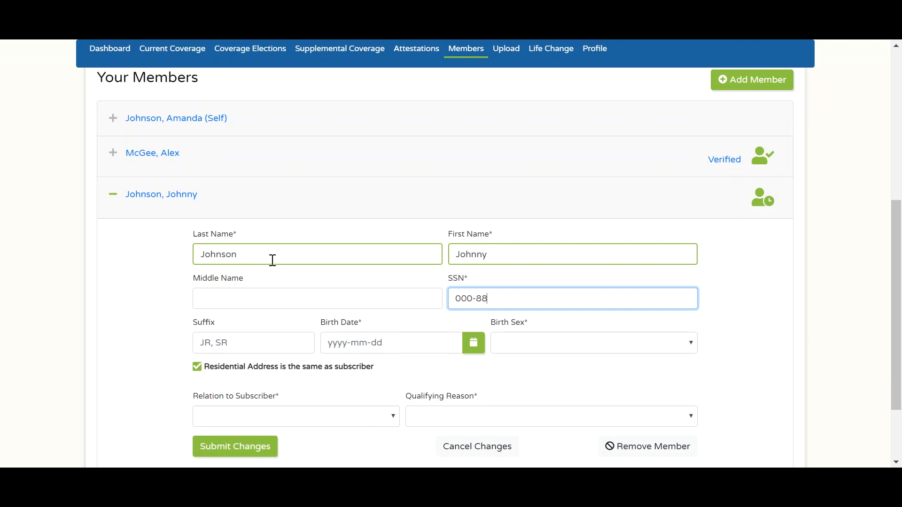
pyautogui.write('-7653')
# - Set birth date 2019-06-01, sex Male, relation Child and qualifying reason Dependent
pyautogui.click(387, 342)
pyautogui.click(425, 227)
pyautogui.click(611, 343)
pyautogui.click(517, 368)
pyautogui.click(357, 416)
pyautogui.click(358, 365)
pyautogui.click(437, 416)
pyautogui.click(436, 355)
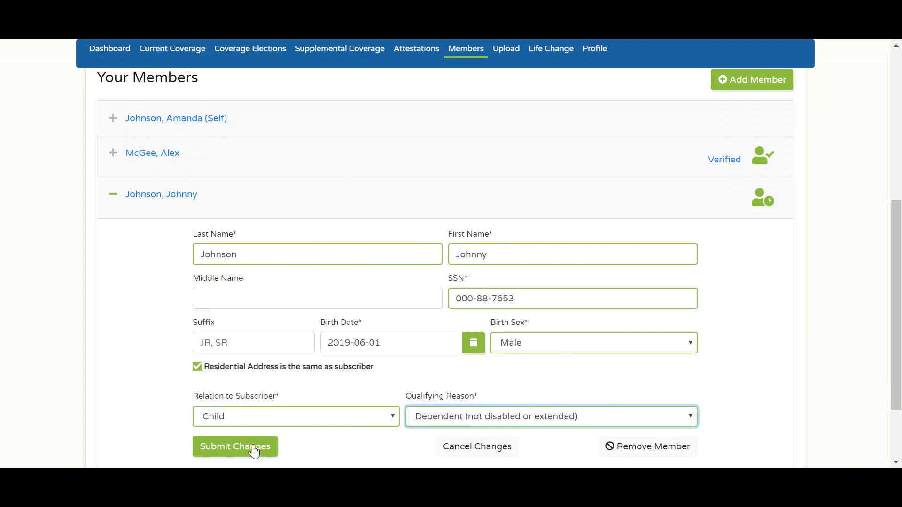
# - Submit the new child dependent and proceed to the document upload step
pyautogui.moveTo(890, 297); pyautogui.dragTo(900, 358)
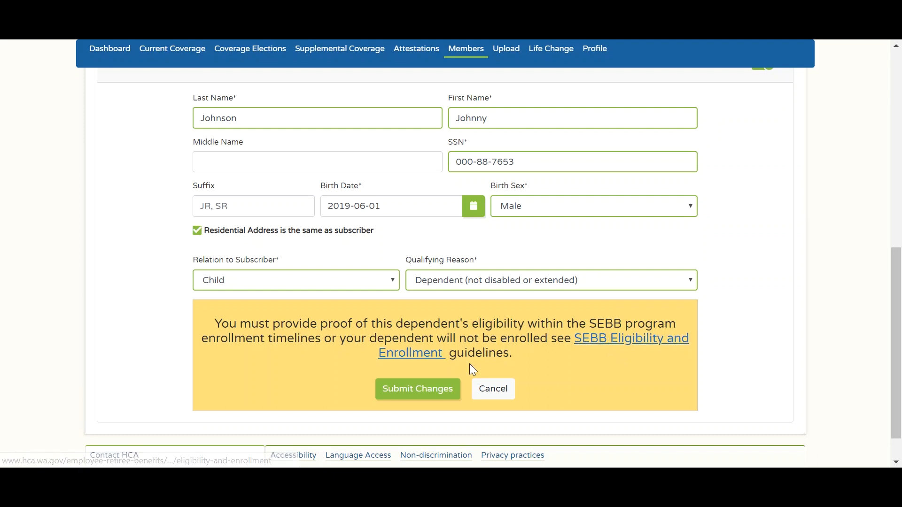
pyautogui.click(435, 397)
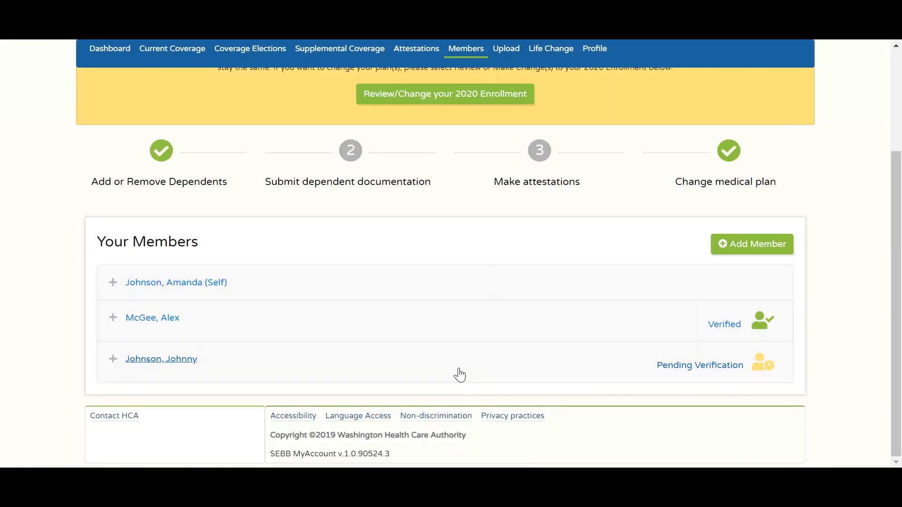
pyautogui.click(353, 154)
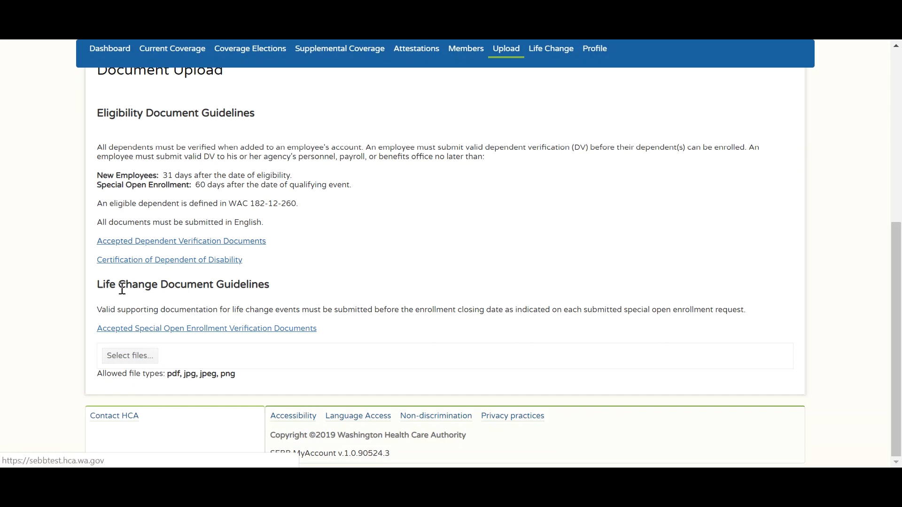
# - Attach A Birth Certificate.pdf as the eligibility proof file
pyautogui.click(129, 356)
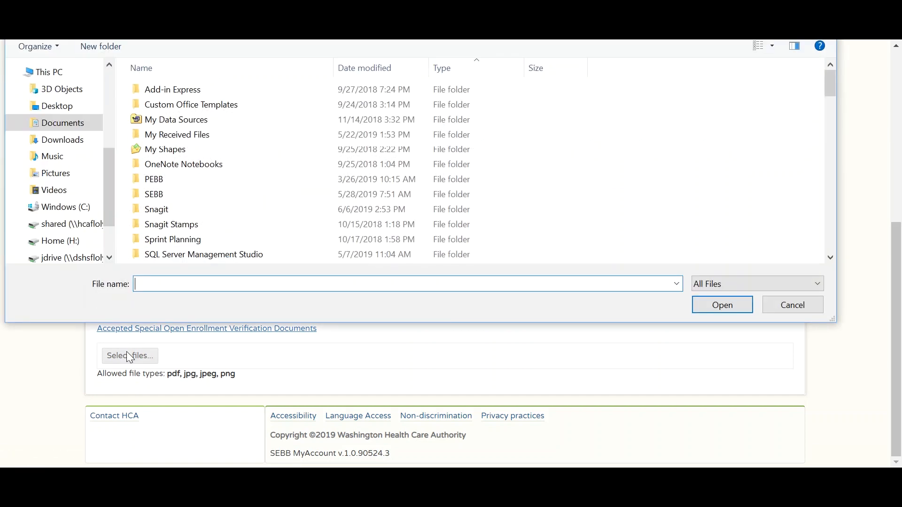
pyautogui.scroll(-2, 229, 242)
pyautogui.click(223, 226)
pyautogui.click(707, 306)
# - Set document type Birth Certificate for the new dependent, submit it and acknowledge the confirmation
pyautogui.scroll(-4, 704, 306)
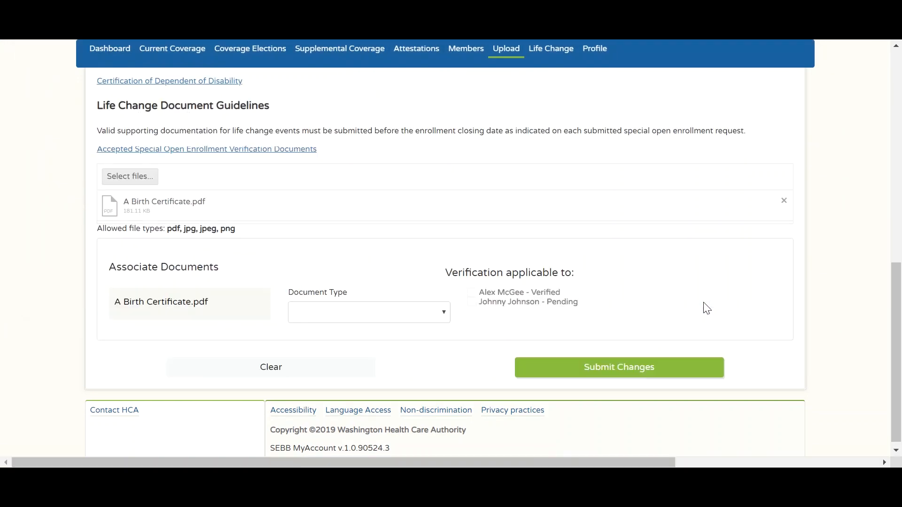
pyautogui.click(443, 315)
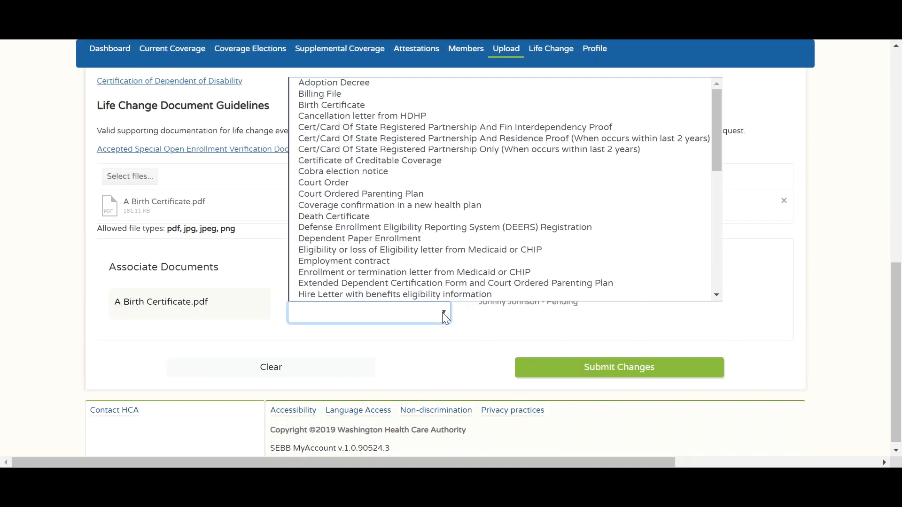
pyautogui.click(450, 105)
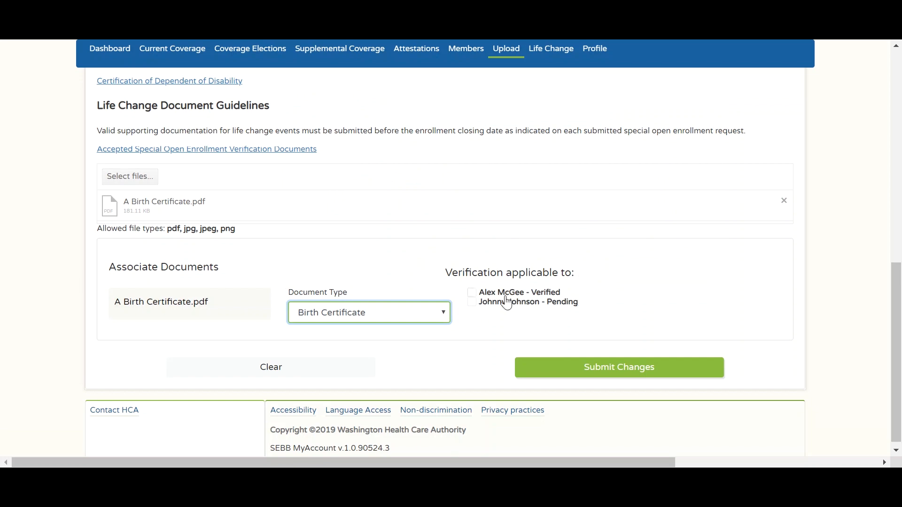
pyautogui.click(475, 304)
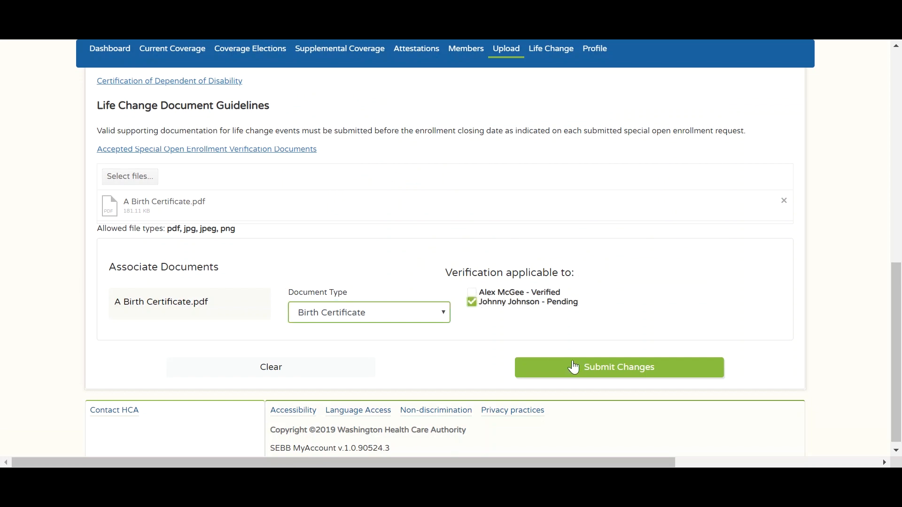
pyautogui.click(575, 368)
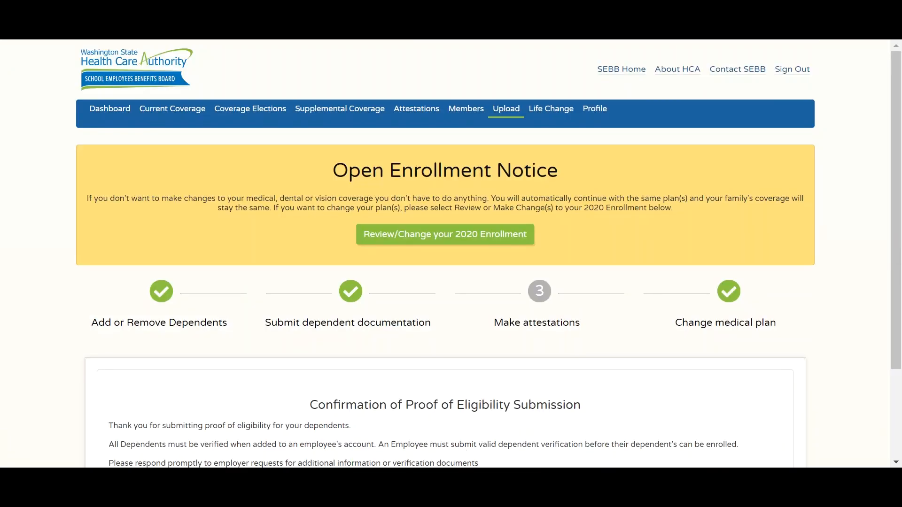
pyautogui.scroll(-2, 446, 435)
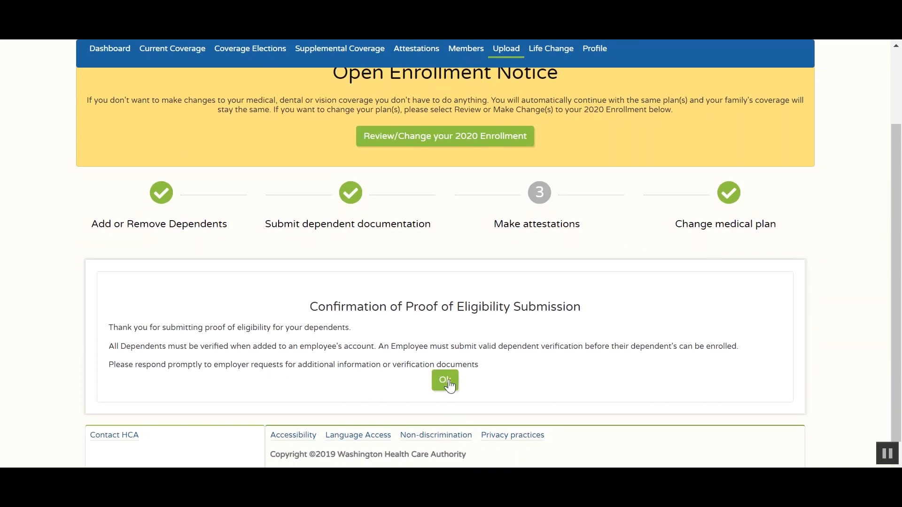
pyautogui.click(444, 382)
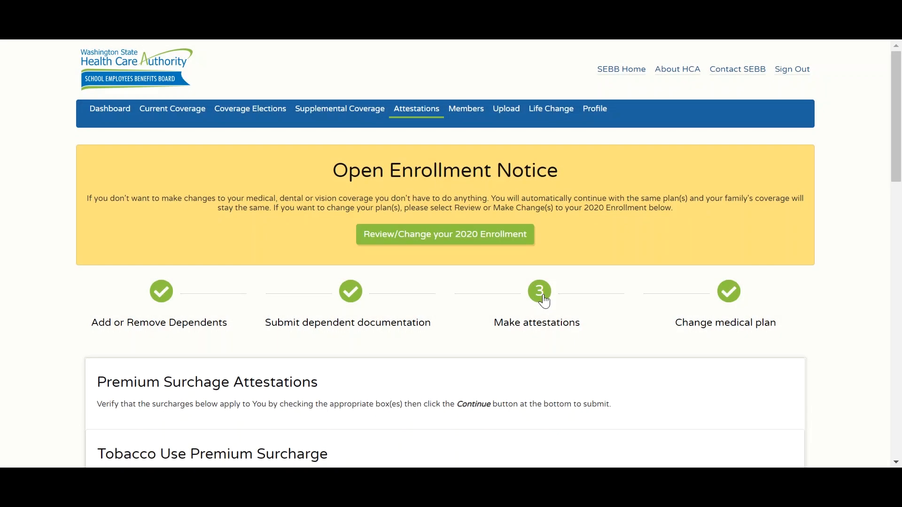
# - Answer No tobacco use for all, spousal questions Yes, Yes, No, and no spousal surcharge
pyautogui.moveTo(891, 132); pyautogui.dragTo(901, 237)
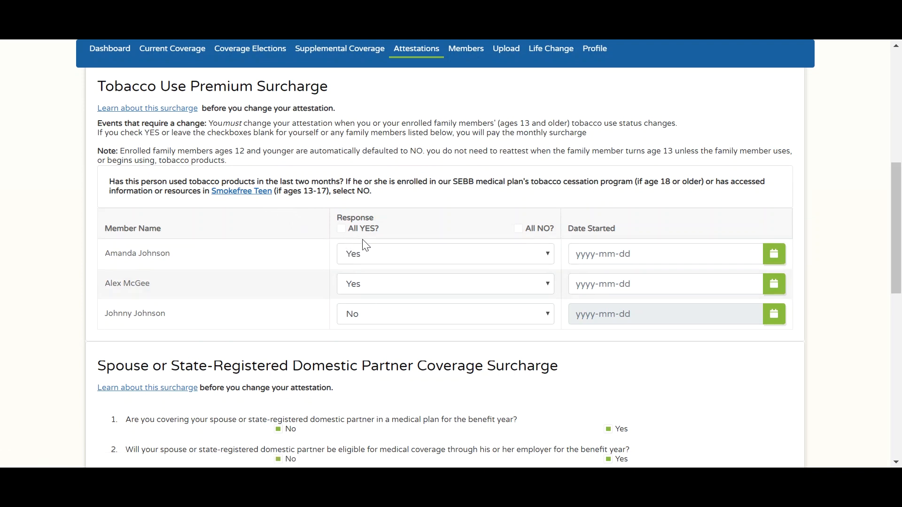
pyautogui.click(518, 229)
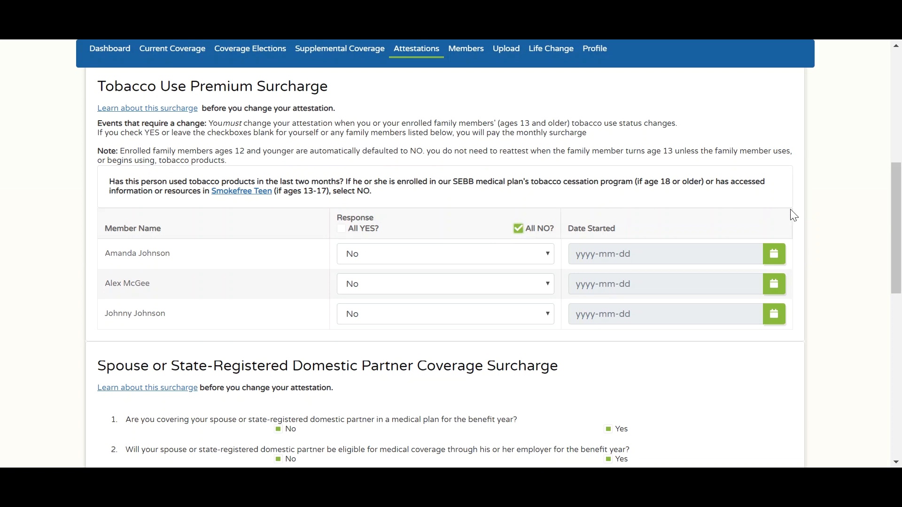
pyautogui.moveTo(898, 221); pyautogui.dragTo(900, 280)
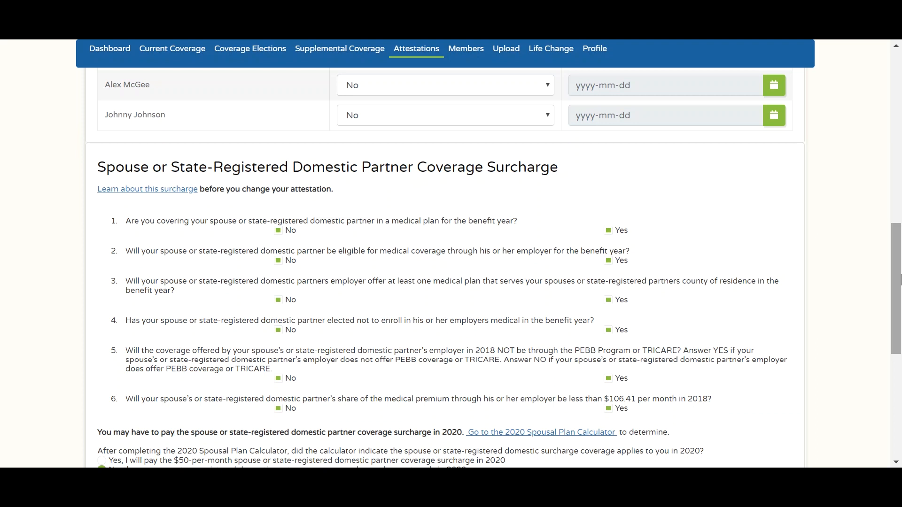
pyautogui.click(608, 231)
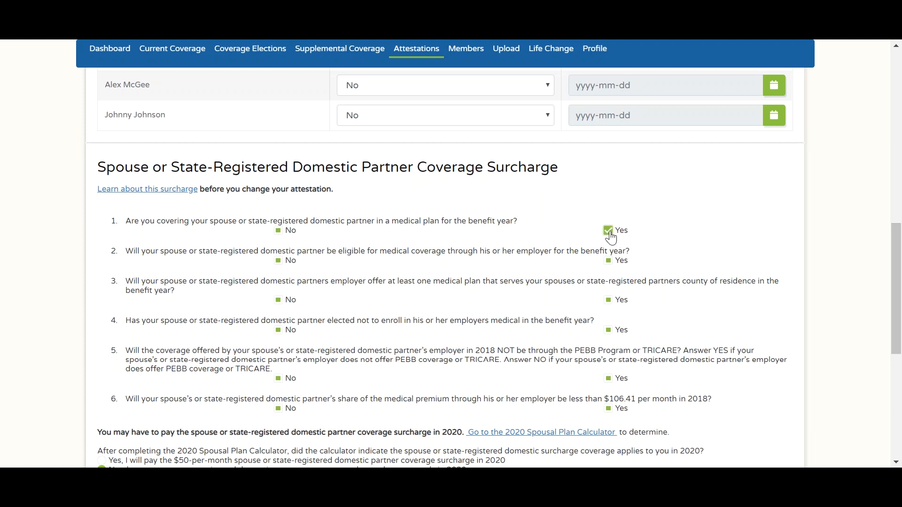
pyautogui.click(609, 261)
pyautogui.click(280, 303)
pyautogui.click(102, 362)
# - Submit the attestations, acknowledge the tobacco and spousal surcharge alerts, and confirm
pyautogui.moveTo(892, 316); pyautogui.dragTo(895, 413)
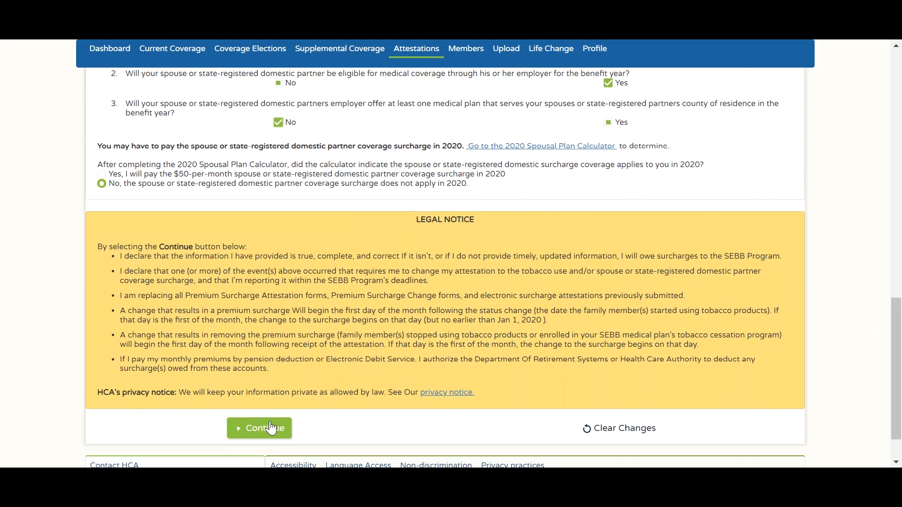
pyautogui.click(272, 427)
pyautogui.click(445, 235)
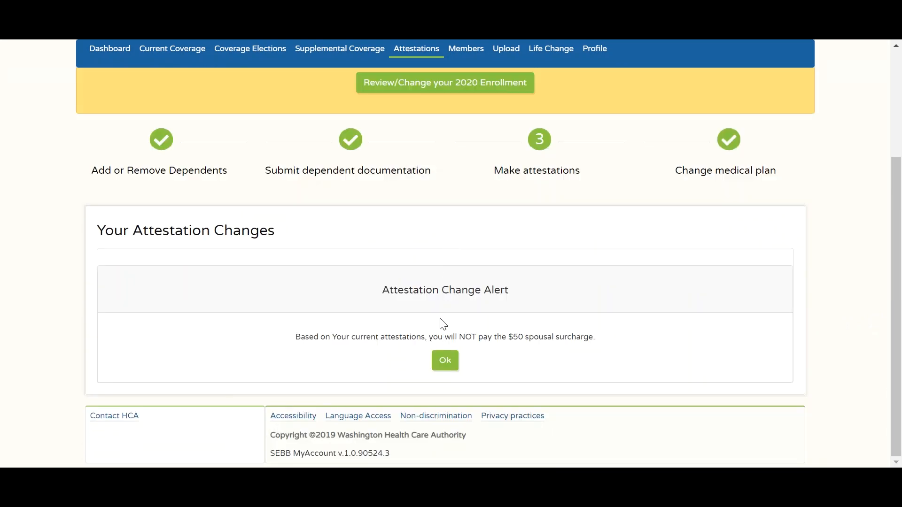
pyautogui.click(446, 361)
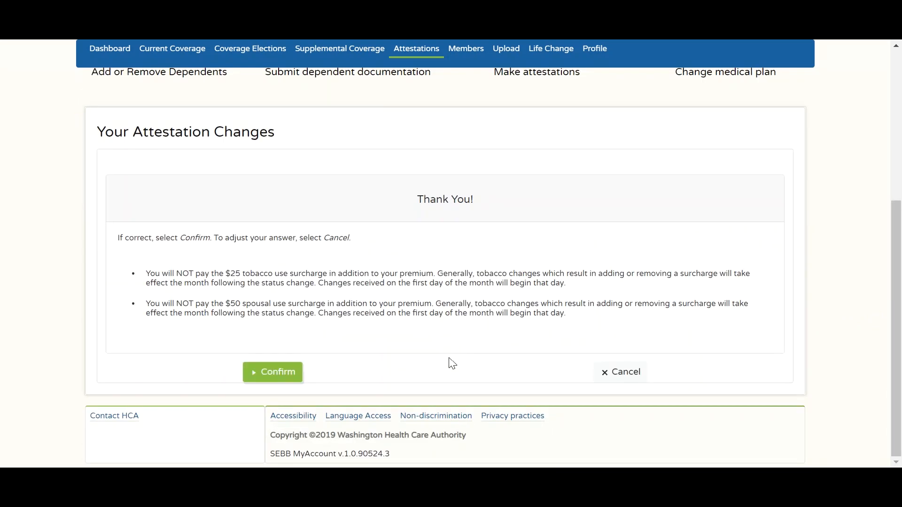
pyautogui.click(280, 376)
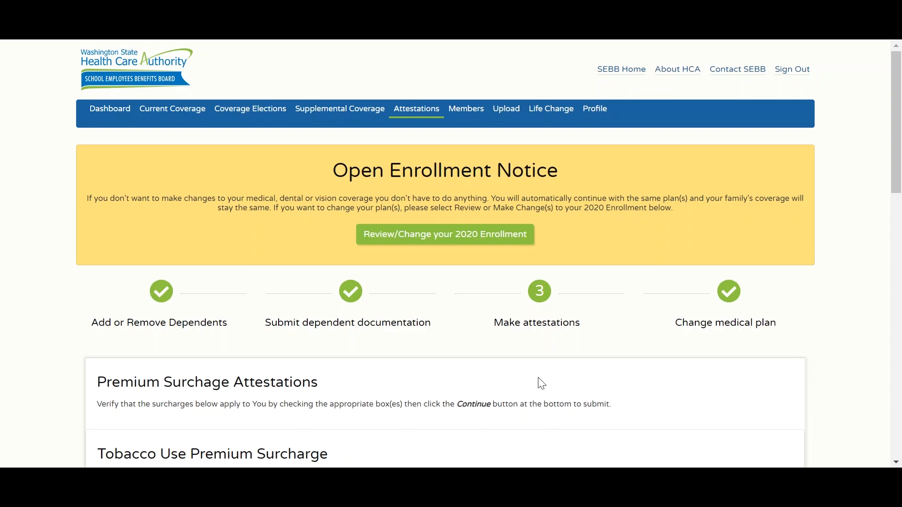
# - Select Kaiser Permanente WA Value as the new 2020 medical plan
pyautogui.click(732, 306)
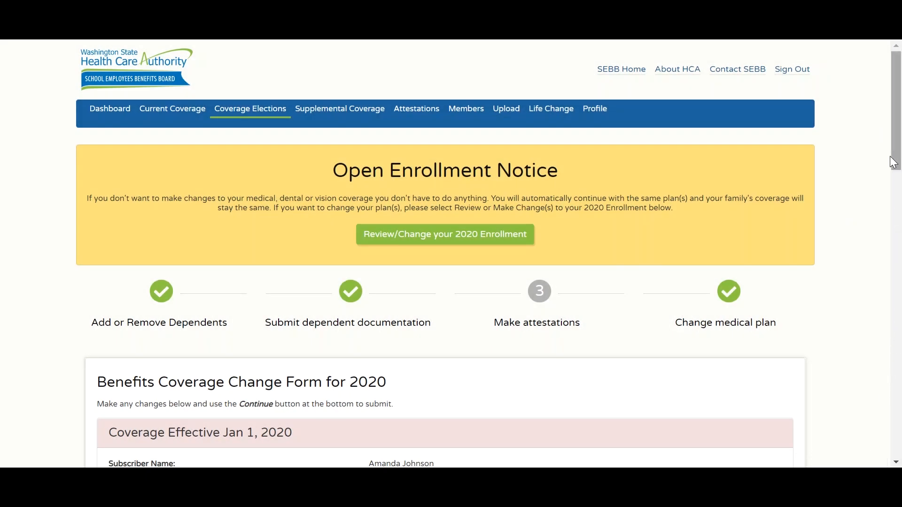
pyautogui.moveTo(895, 153); pyautogui.dragTo(899, 264)
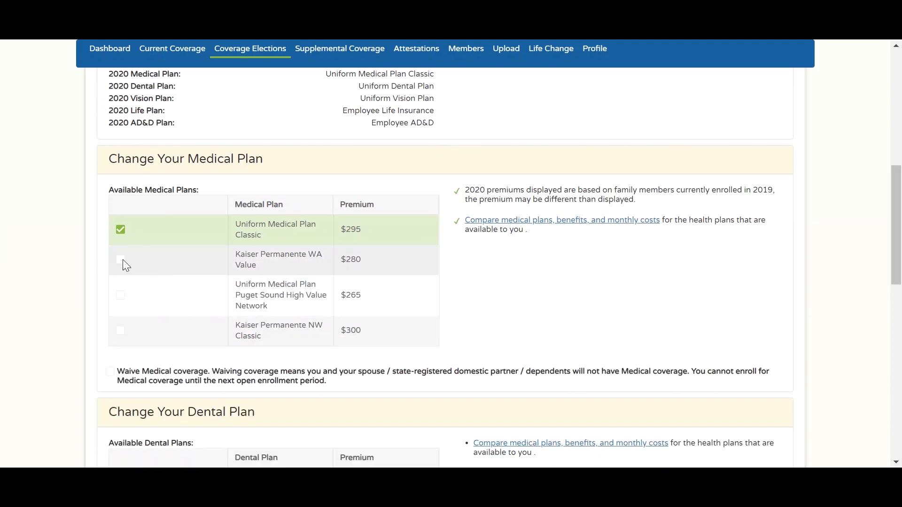
pyautogui.click(179, 261)
pyautogui.moveTo(898, 194); pyautogui.dragTo(899, 348)
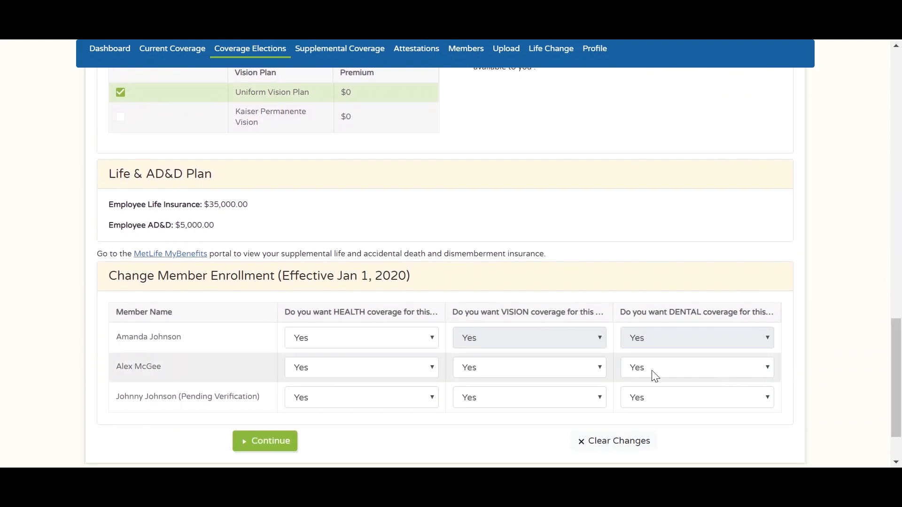
# - Keep the dependent's health coverage at Yes, submit, dismiss the HSA alert and confirm
pyautogui.click(432, 397)
pyautogui.click(432, 397)
pyautogui.click(284, 447)
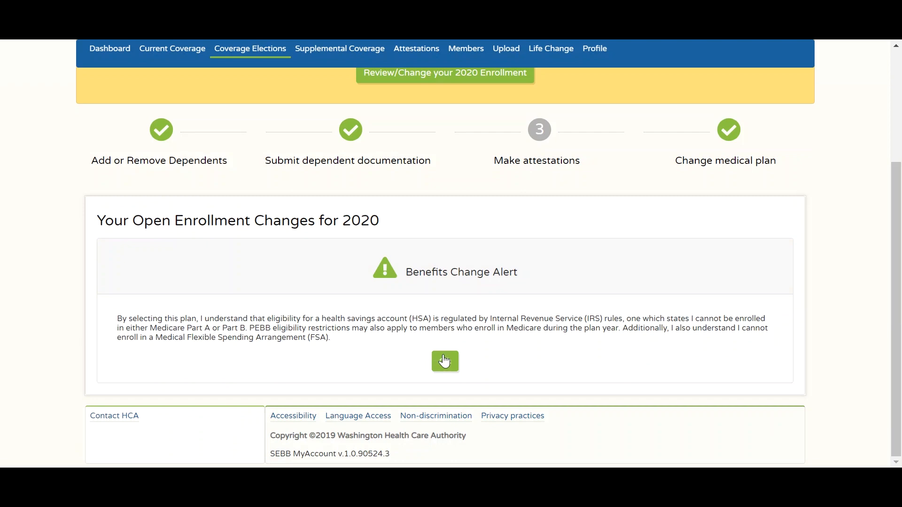
pyautogui.click(444, 362)
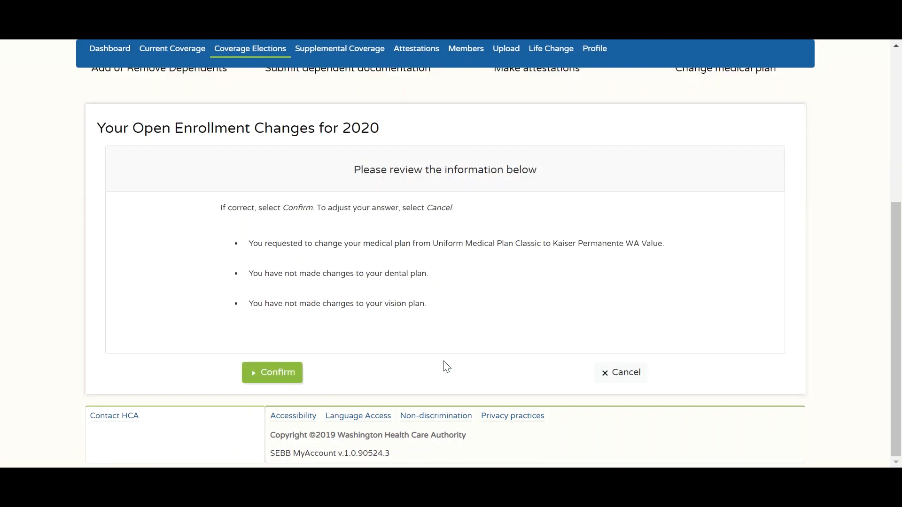
pyautogui.click(289, 372)
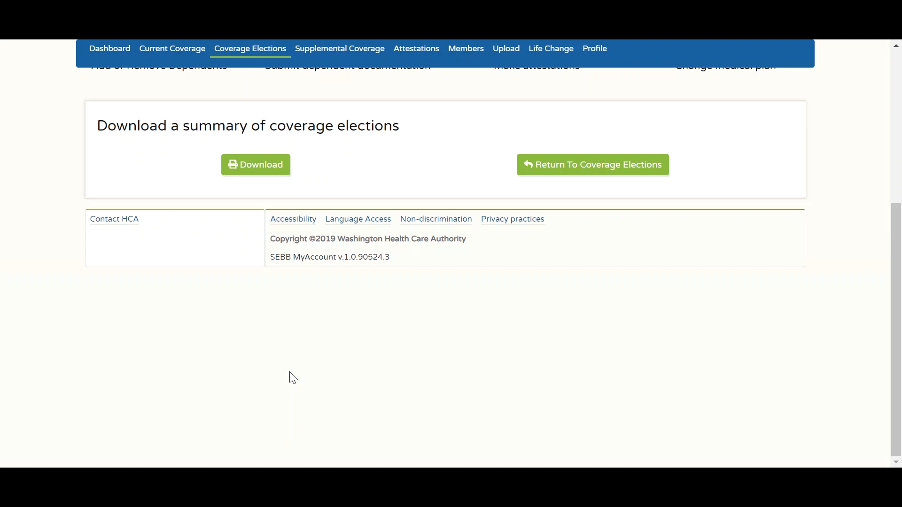
# - Download the coverage elections summary PDF and open it
pyautogui.click(262, 167)
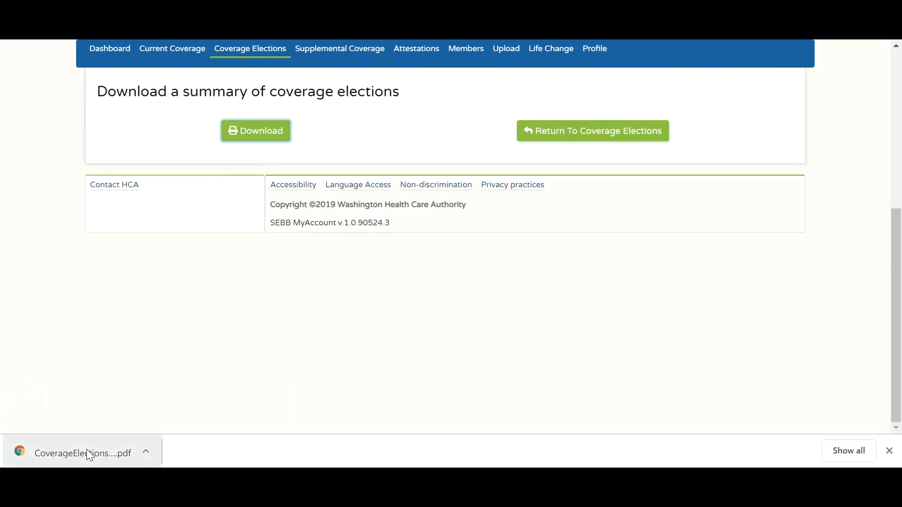
pyautogui.click(87, 451)
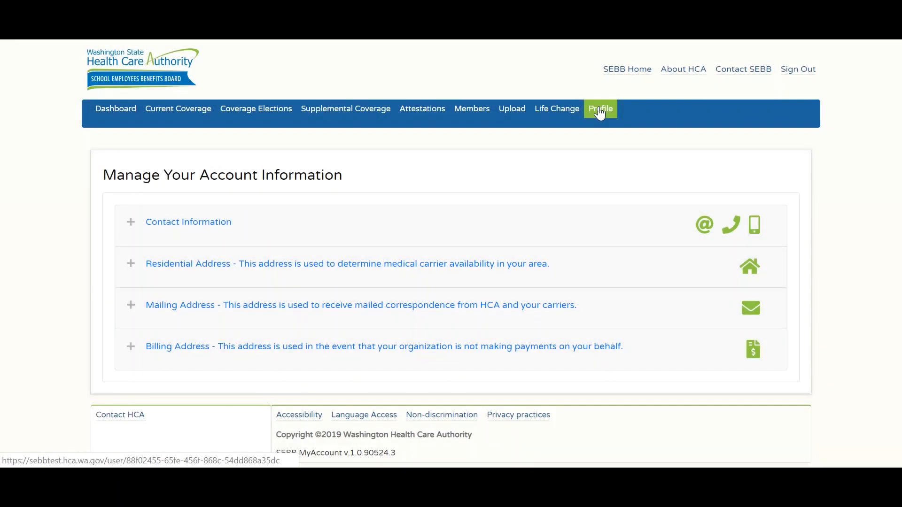
# - Expand Contact Information and Residential Address on the Profile page and scroll through them
pyautogui.click(210, 226)
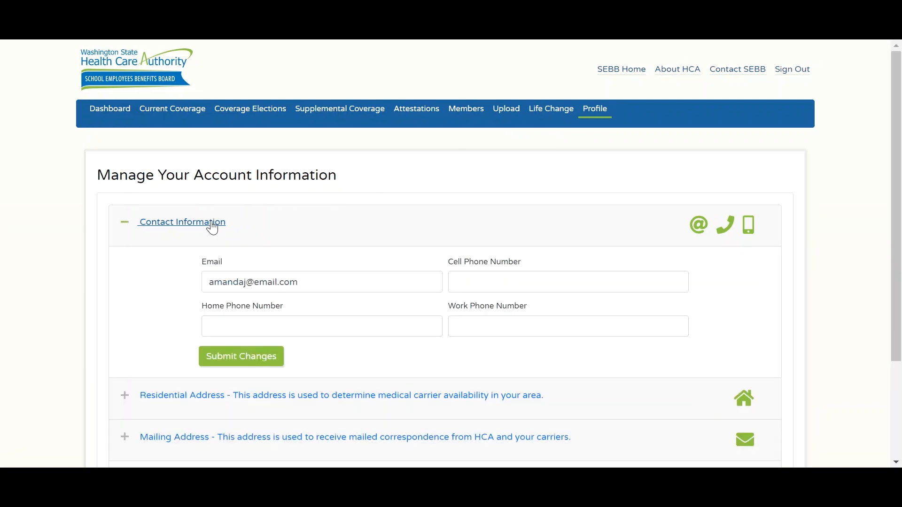
pyautogui.click(270, 400)
pyautogui.moveTo(898, 219); pyautogui.dragTo(899, 314)
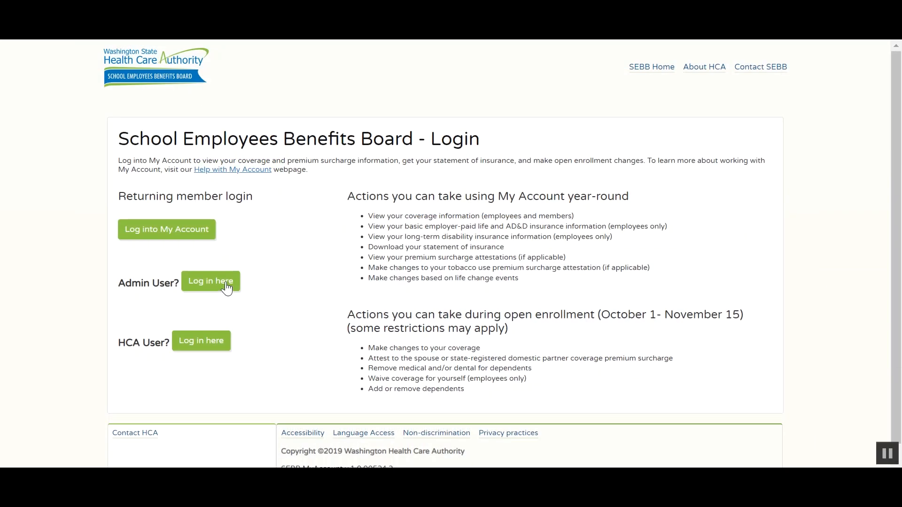
# - Sign in as administrator and request a text-message verification code
pyautogui.click(227, 284)
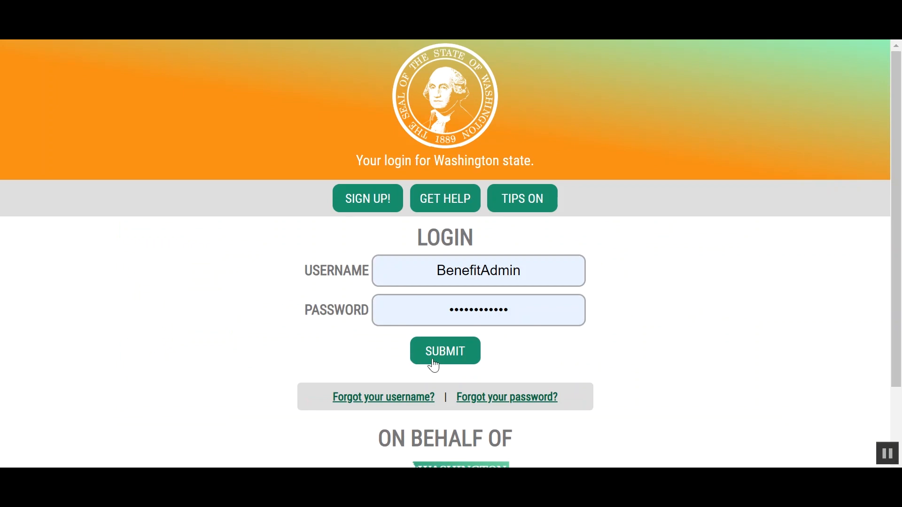
pyautogui.click(448, 358)
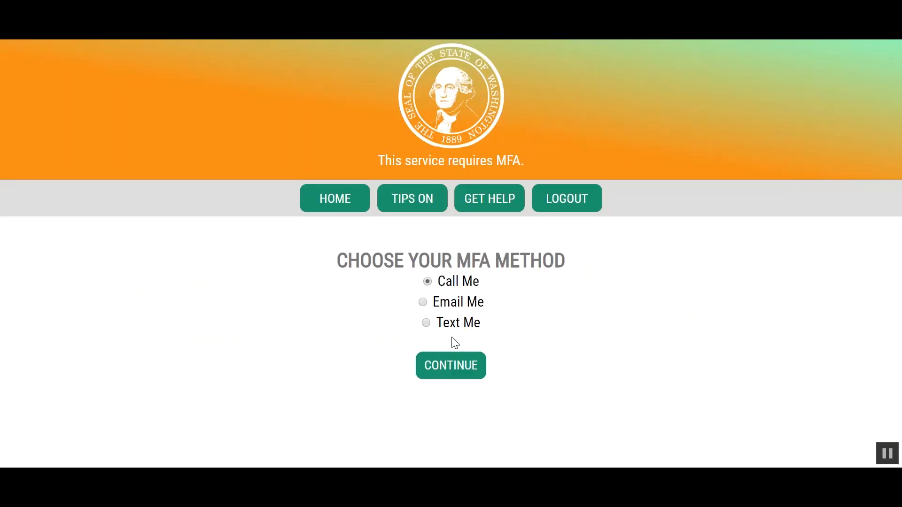
pyautogui.click(453, 325)
pyautogui.click(461, 370)
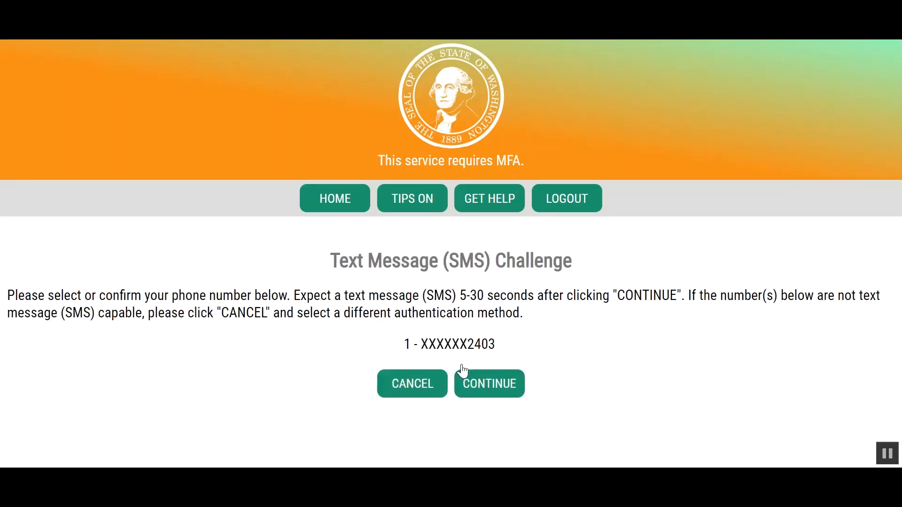
pyautogui.click(485, 390)
# - Enter the texted verification code and skip updating sign-in contact info
pyautogui.click(456, 334)
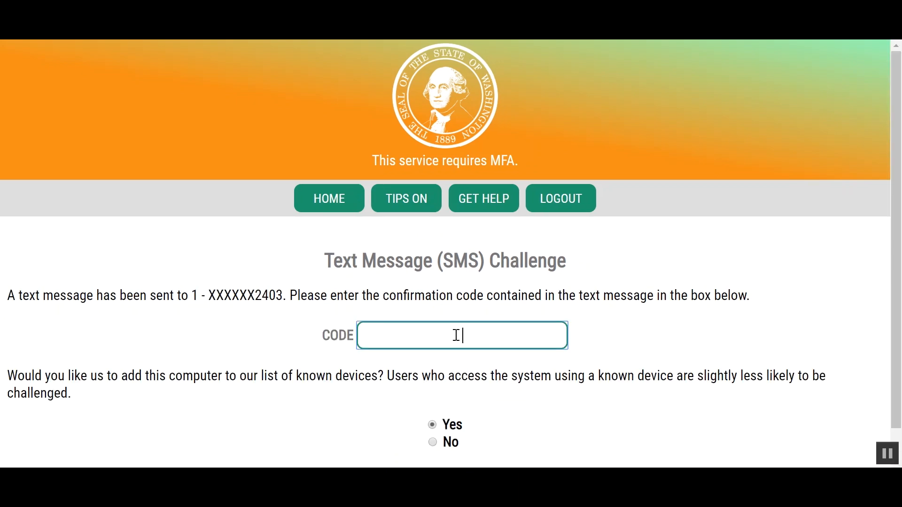
pyautogui.scroll(-1, 663, 427)
pyautogui.click(514, 452)
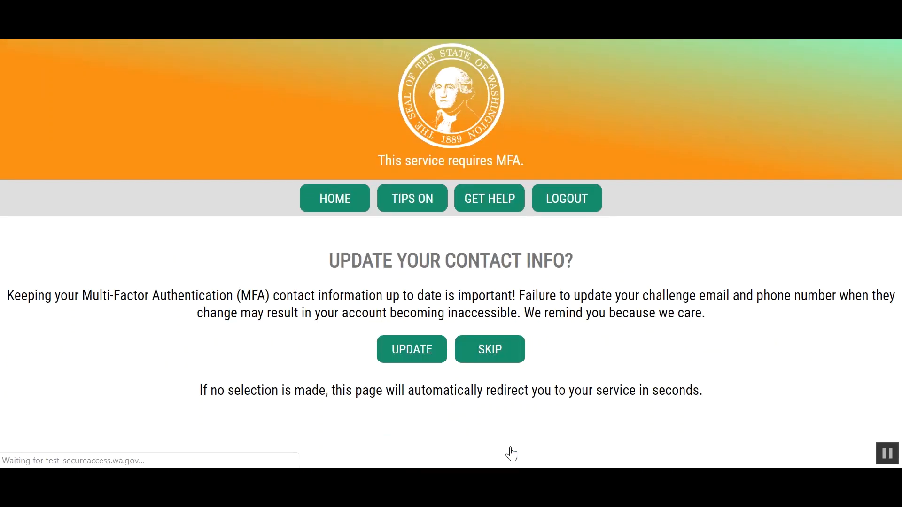
pyautogui.click(480, 351)
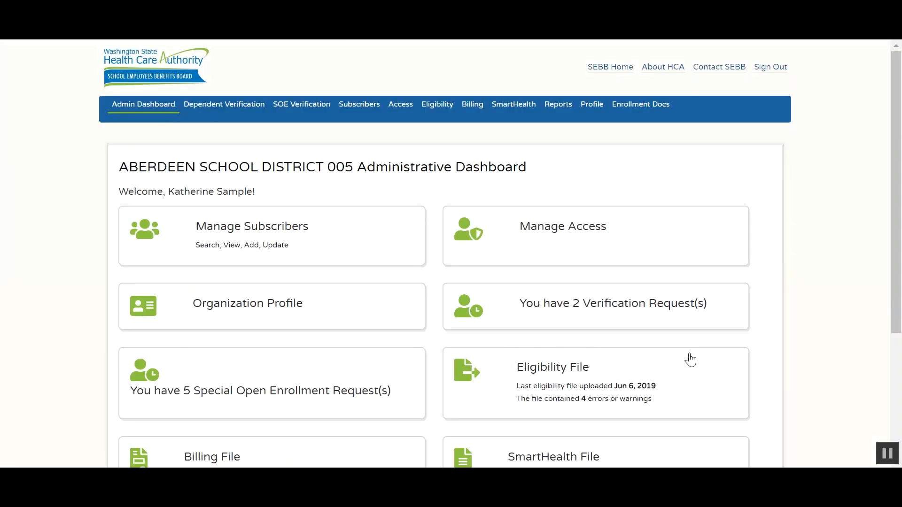
pyautogui.moveTo(891, 297); pyautogui.dragTo(900, 364)
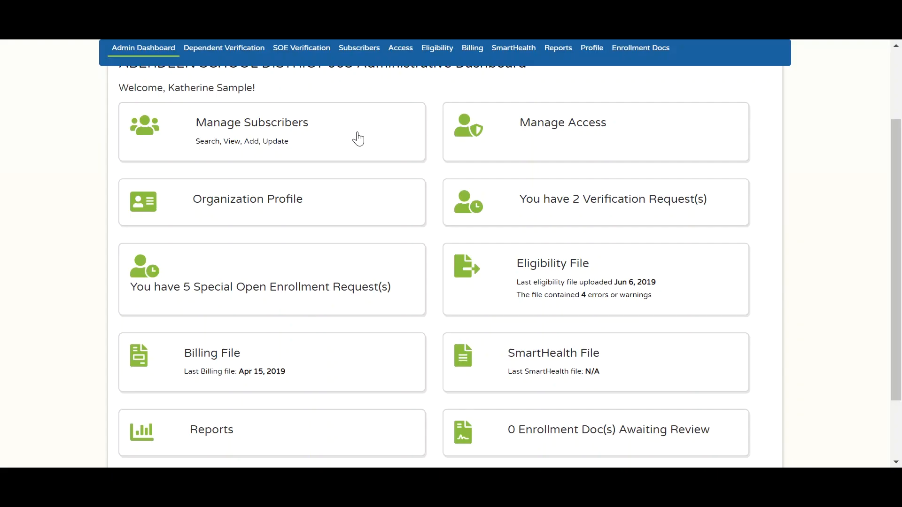
# - Open subscriber management and search members by the new subscriber's surname
pyautogui.click(358, 137)
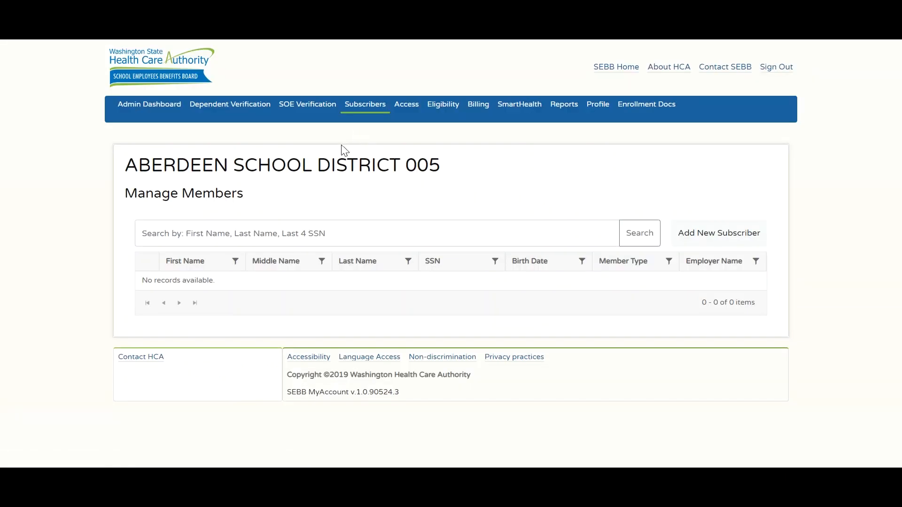
pyautogui.click(212, 225)
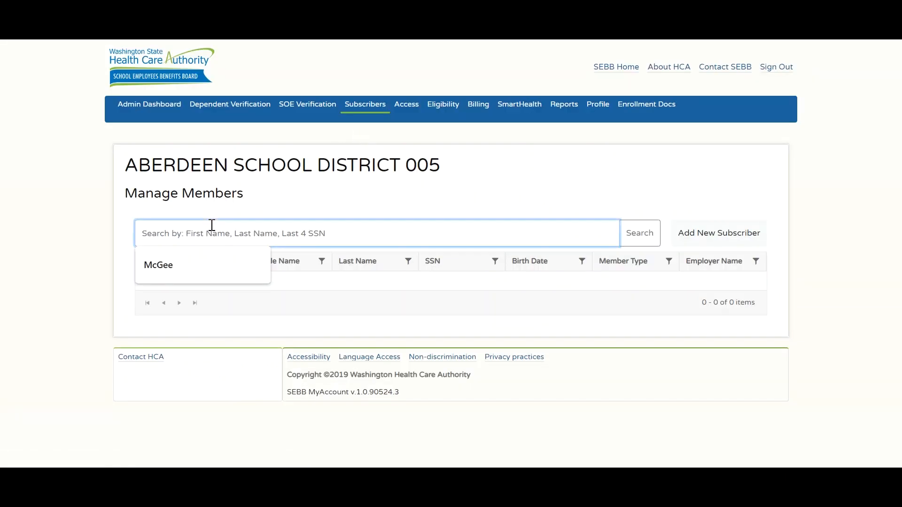
pyautogui.write('Smith')
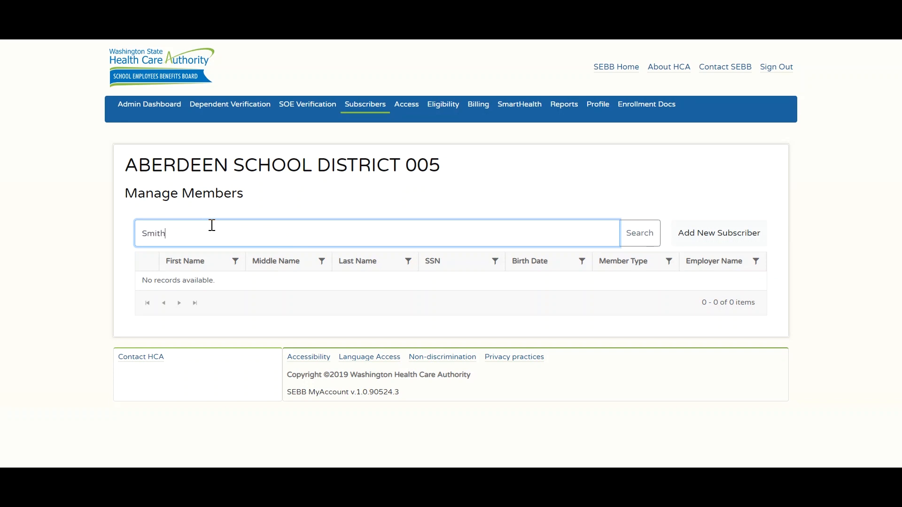
pyautogui.click(650, 235)
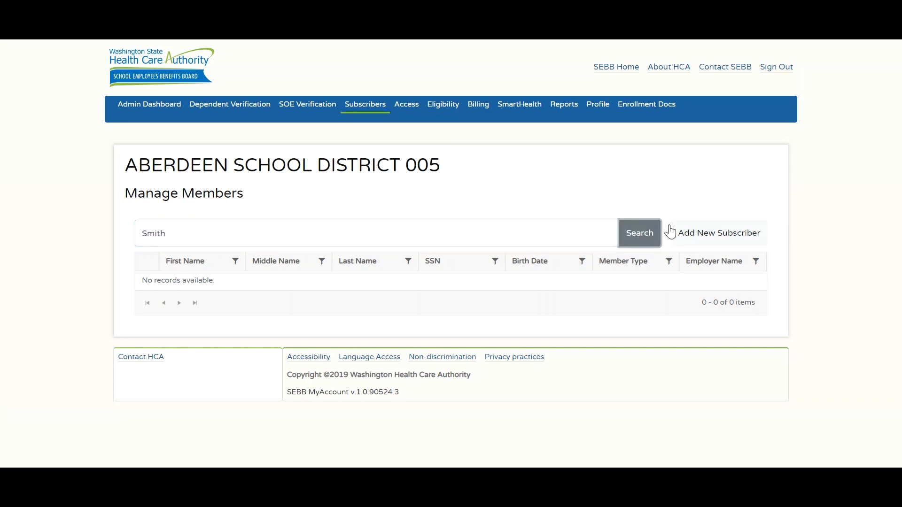
# - Start a new subscriber with their SSN and benefit eligibility date 2019-06-01
pyautogui.click(700, 237)
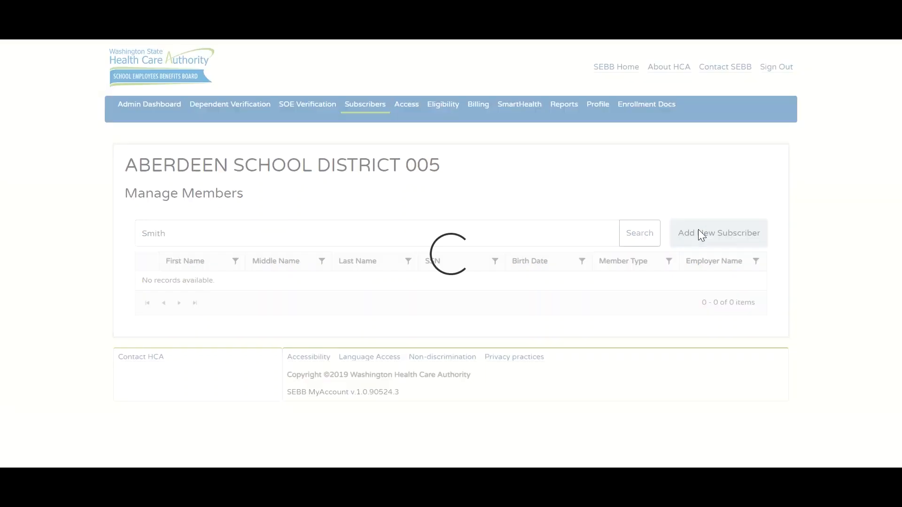
pyautogui.click(164, 389)
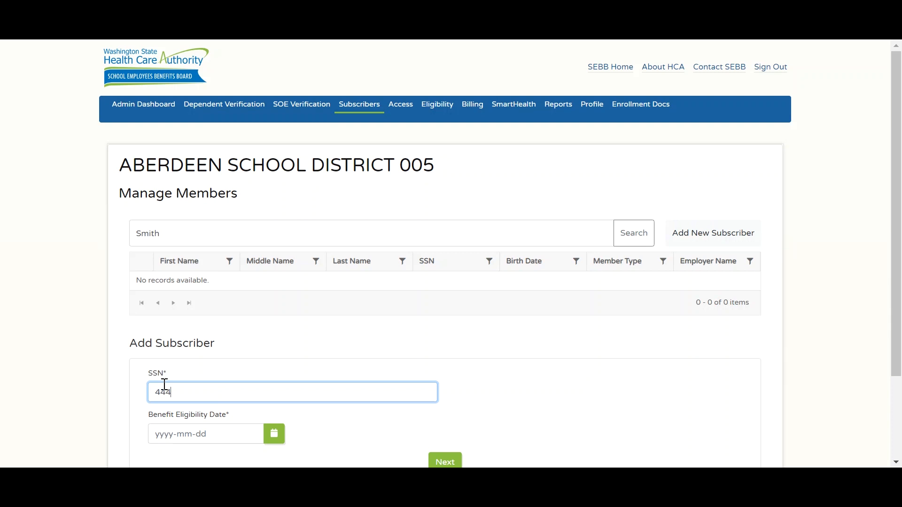
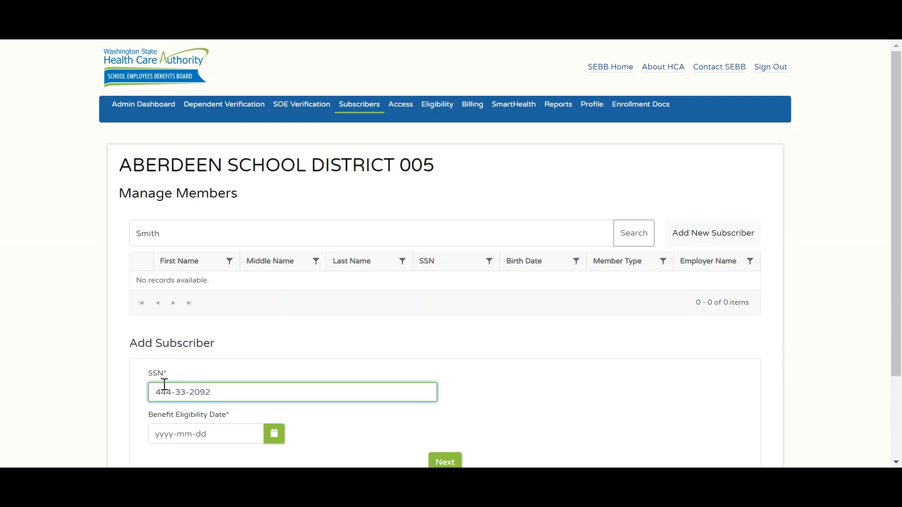
pyautogui.click(274, 434)
pyautogui.click(242, 326)
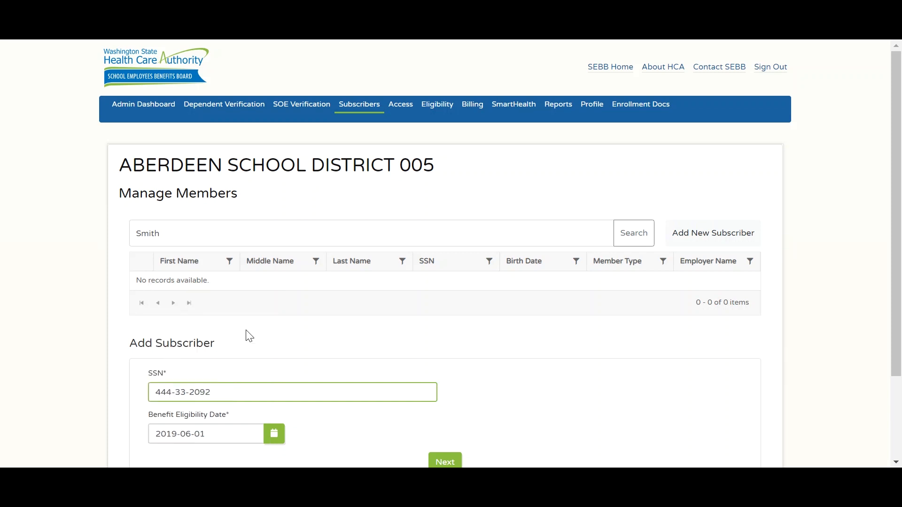
pyautogui.click(446, 462)
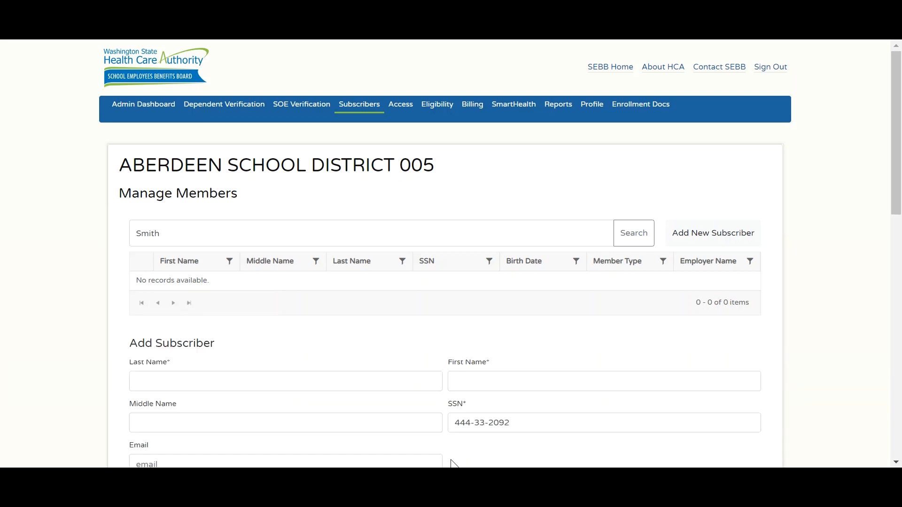
# - Enter name, birth date 1980-01-01, Male, Newly Eligible Member, 630 hours Yes, hire date 2019-06-01
pyautogui.moveTo(899, 209); pyautogui.dragTo(900, 289)
pyautogui.click(352, 177)
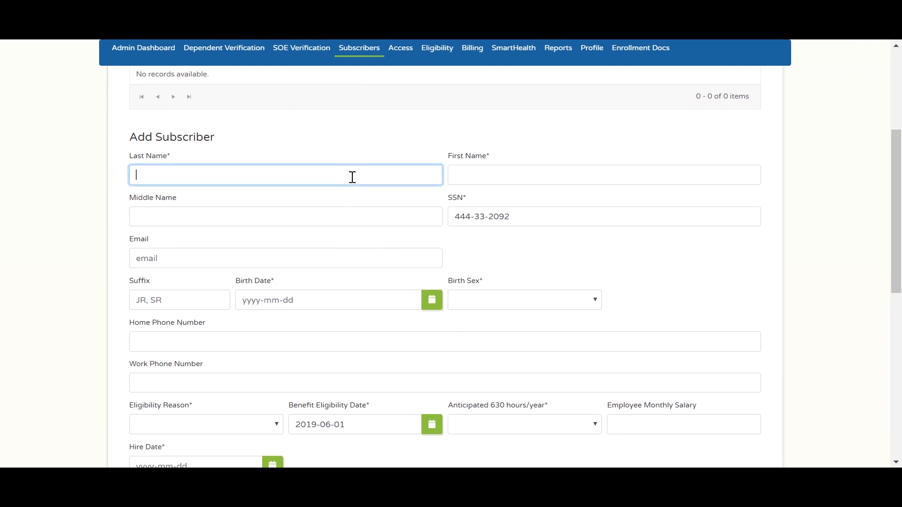
pyautogui.write('Smith')
pyautogui.press('Tab')
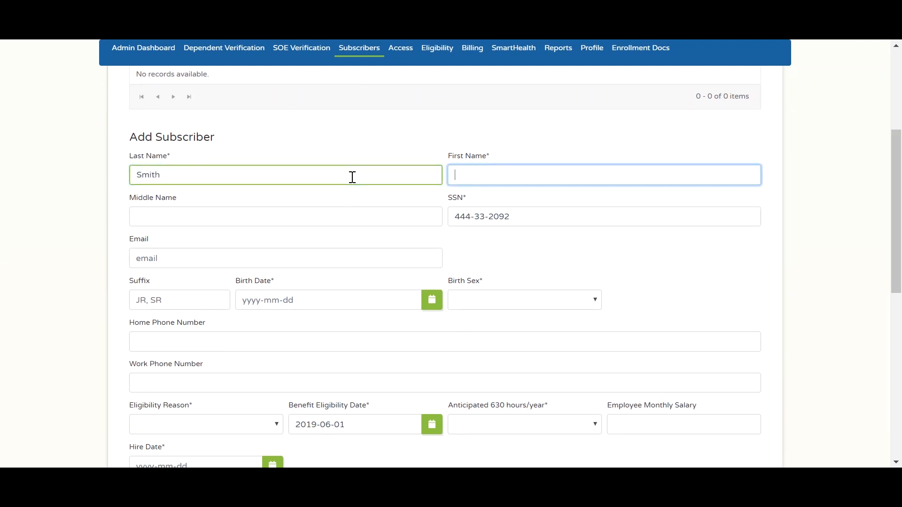
pyautogui.write('Jeff')
pyautogui.press('Tab')
pyautogui.press('Tab')
pyautogui.press('Tab')
pyautogui.write('1980-01-01')
pyautogui.press('Tab')
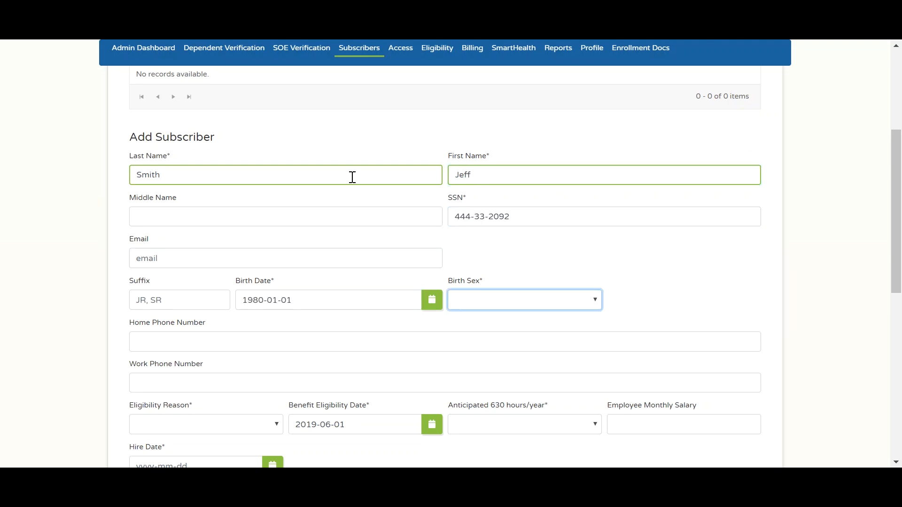
pyautogui.press('m')
pyautogui.press('Tab')
pyautogui.press('n')
pyautogui.press('Tab')
pyautogui.press('Tab')
pyautogui.press('y')
# - Enter the subscriber's Washington residential address and county, then submit the new subscriber
pyautogui.press('Tab')
pyautogui.press('Tab')
pyautogui.write('2019-06-01')
pyautogui.scroll(-5, 282, 329)
pyautogui.click(321, 258)
pyautogui.press('Tab')
pyautogui.press('Tab')
pyautogui.write('Tumwater')
pyautogui.press('Tab')
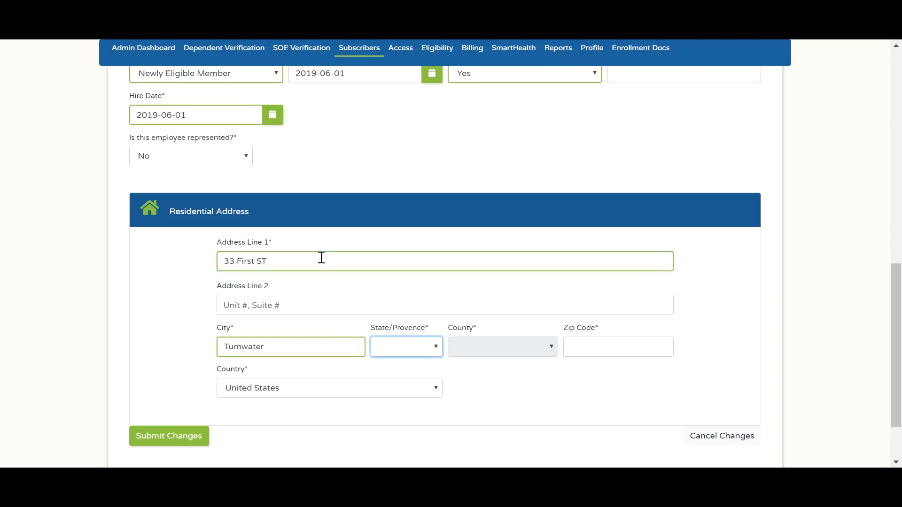
pyautogui.press('w')
pyautogui.press('Tab')
pyautogui.press('t')
pyautogui.press('Tab')
pyautogui.write('98512')
pyautogui.press('Tab')
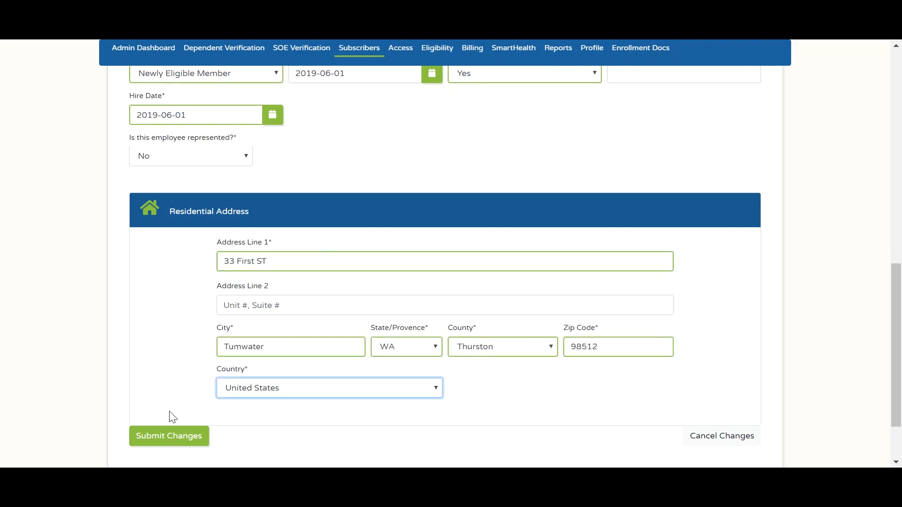
pyautogui.click(174, 438)
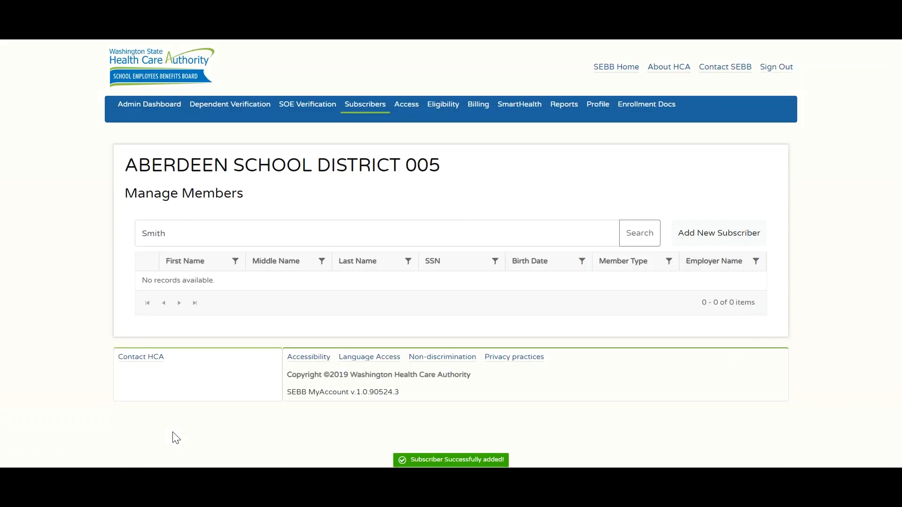
# - Re-run the member search, then review system users and their roles on the Access page
pyautogui.click(636, 240)
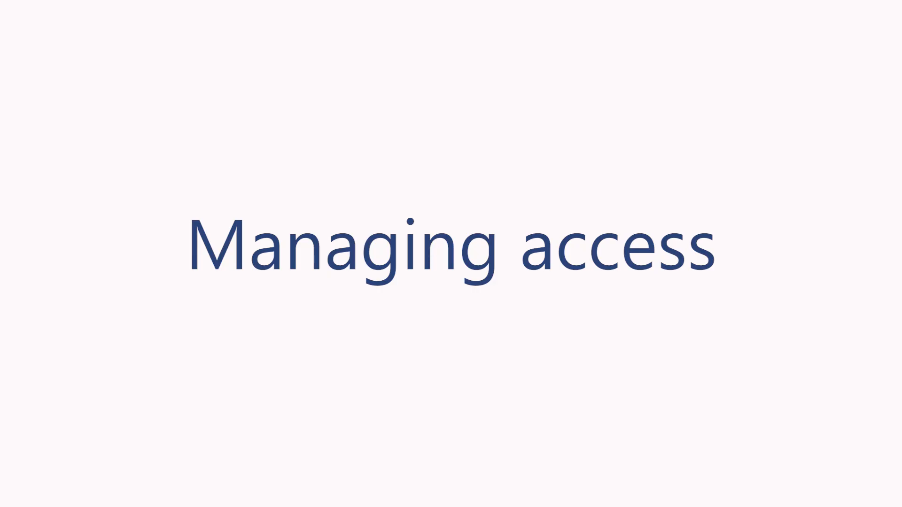
pyautogui.click(405, 103)
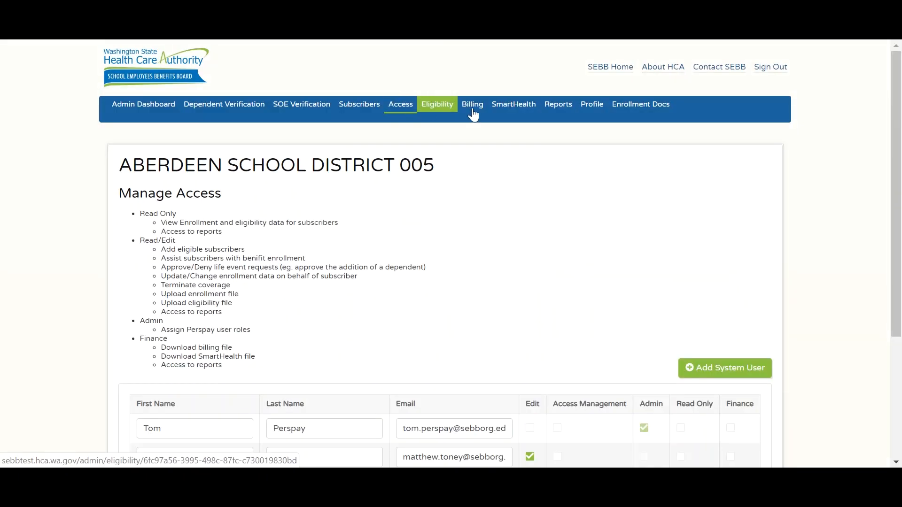
pyautogui.moveTo(897, 132); pyautogui.dragTo(899, 184)
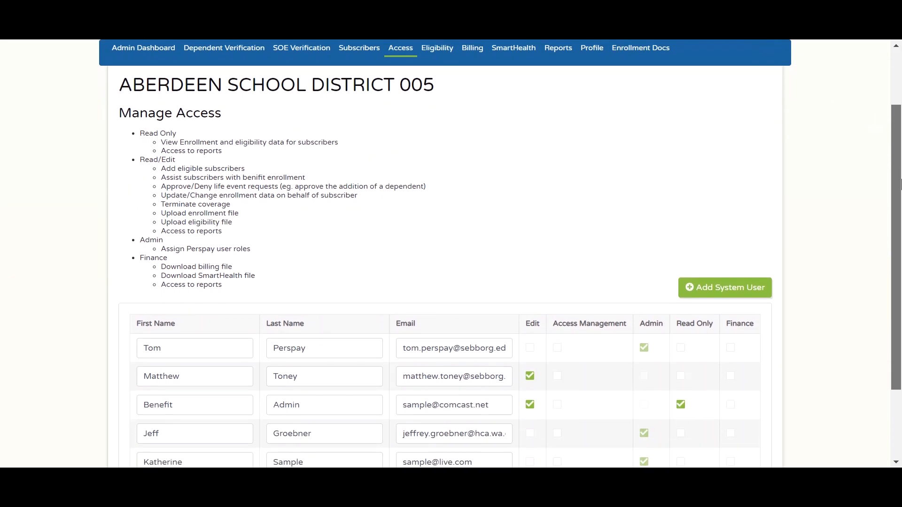
pyautogui.moveTo(899, 184); pyautogui.dragTo(899, 218)
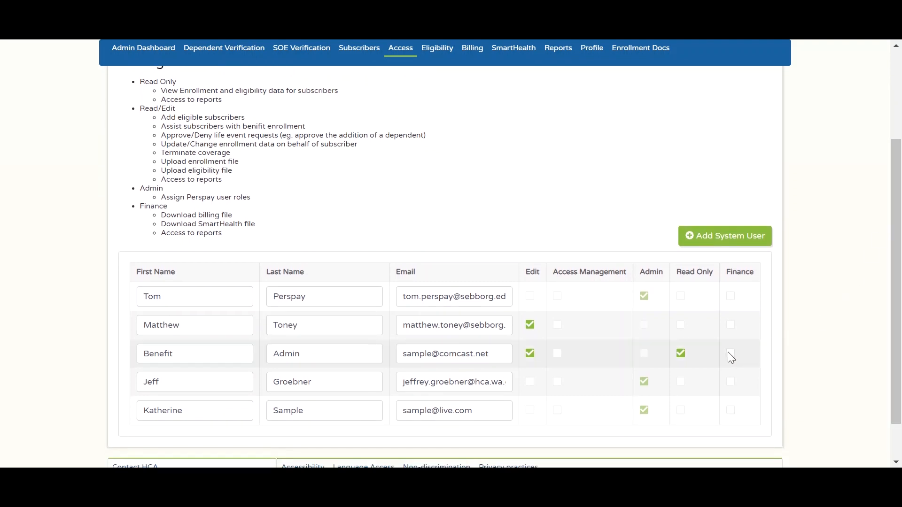
pyautogui.moveTo(890, 281); pyautogui.dragTo(891, 197)
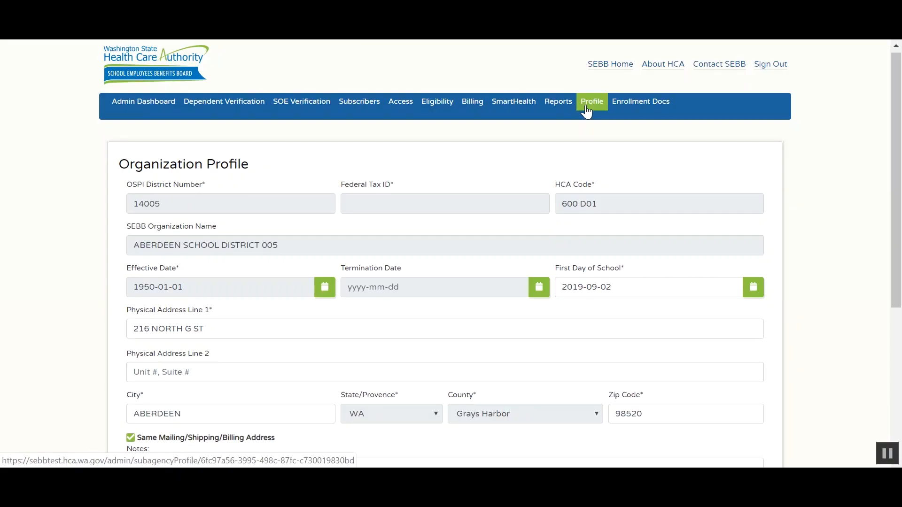
pyautogui.moveTo(895, 126); pyautogui.dragTo(897, 271)
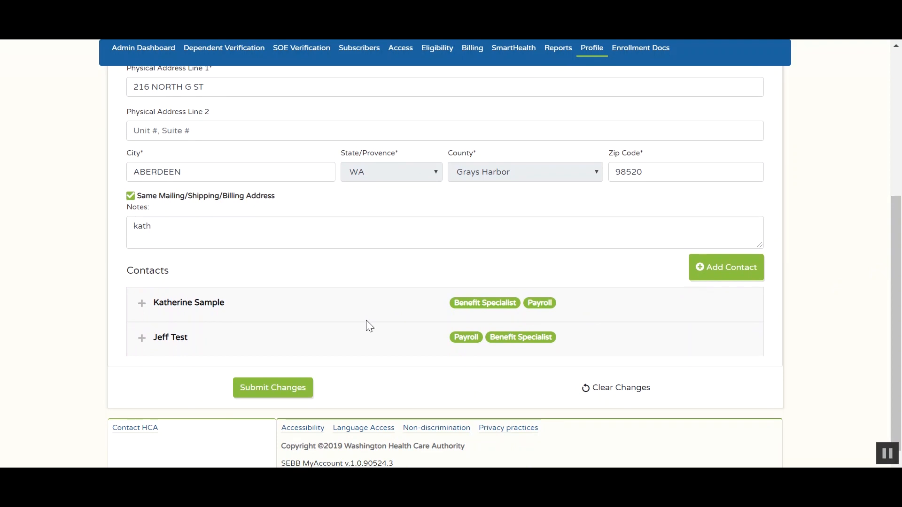
pyautogui.moveTo(900, 310); pyautogui.dragTo(900, 162)
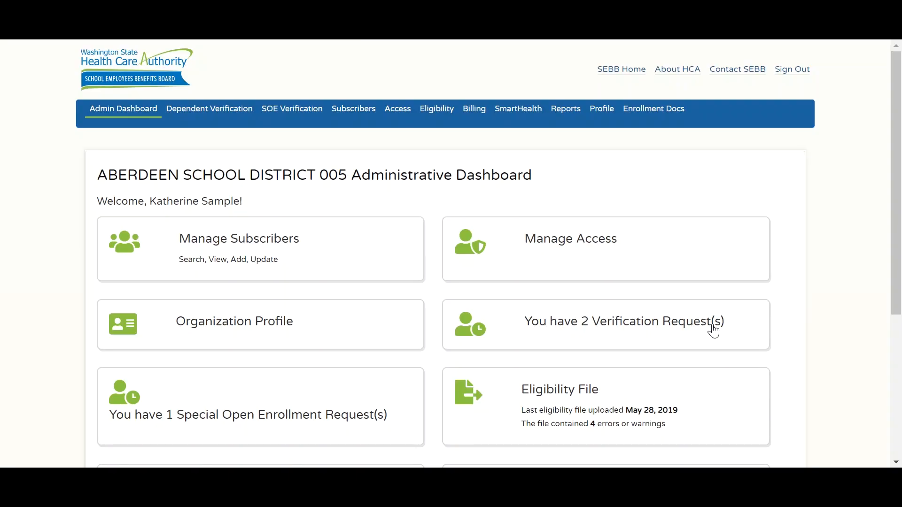
# - Open the pending verification requests and review the married spouse's uploaded marriage certificate
pyautogui.click(713, 331)
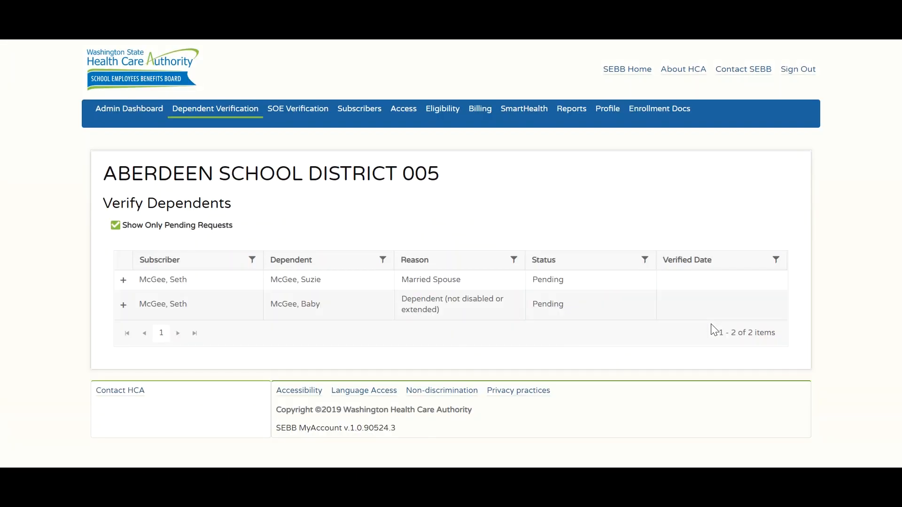
pyautogui.click(123, 282)
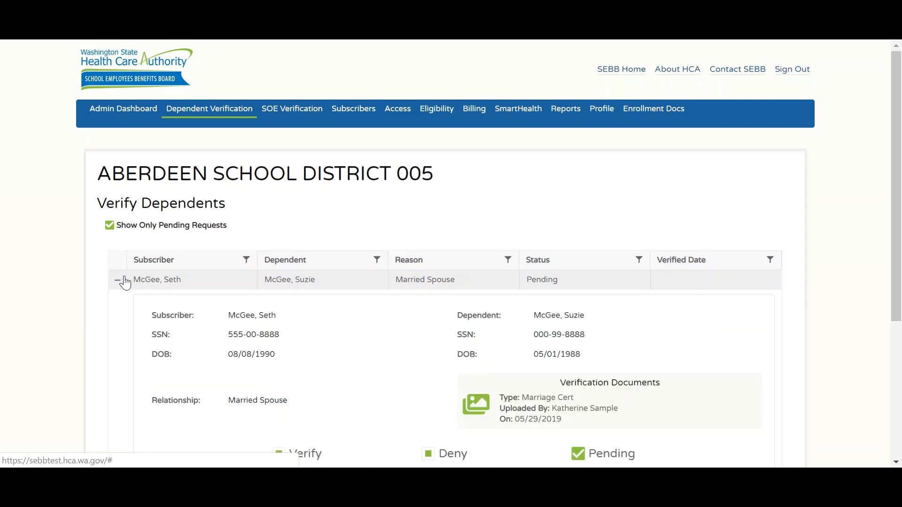
pyautogui.click(479, 409)
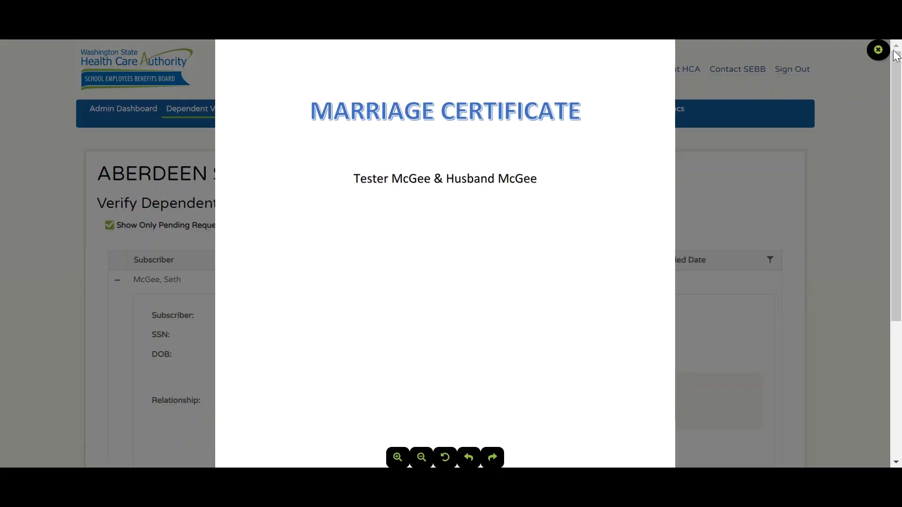
pyautogui.click(878, 50)
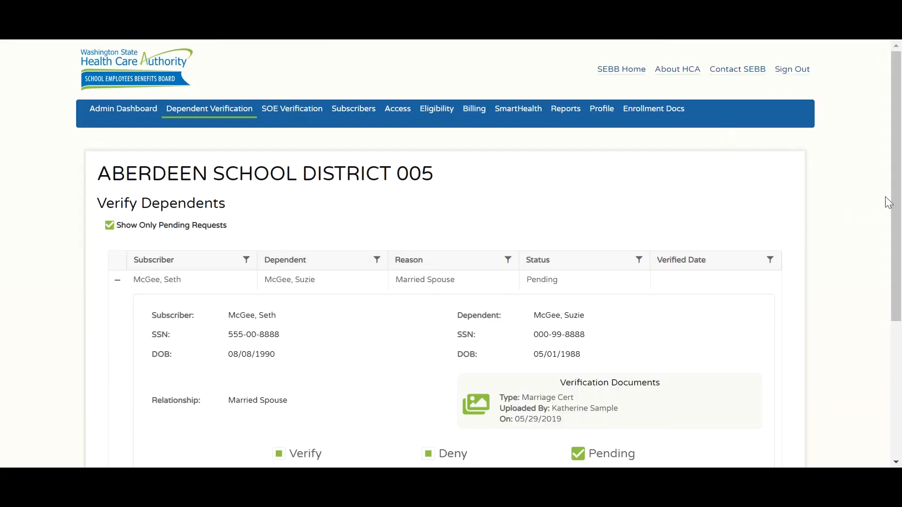
pyautogui.moveTo(892, 202); pyautogui.dragTo(891, 261)
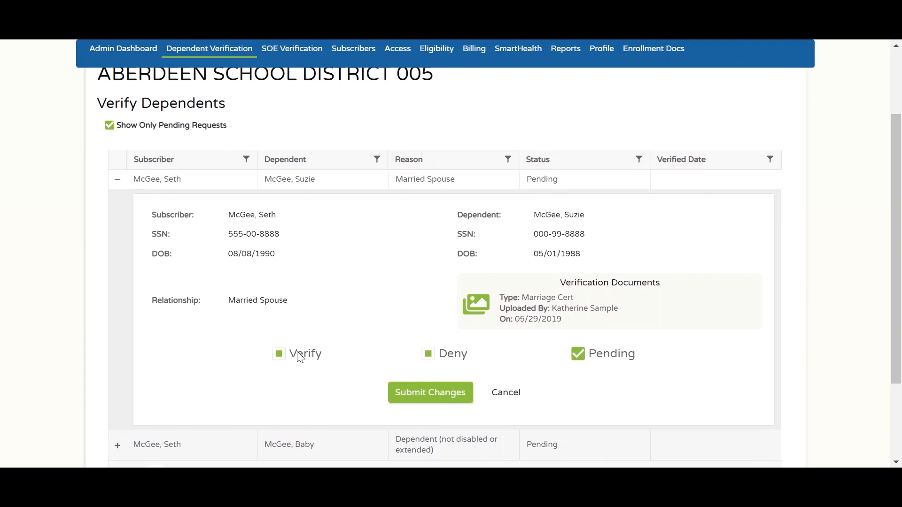
# - Approve the spouse dependent as Verified with document type Marriage Cert, then return to the dashboard
pyautogui.click(280, 357)
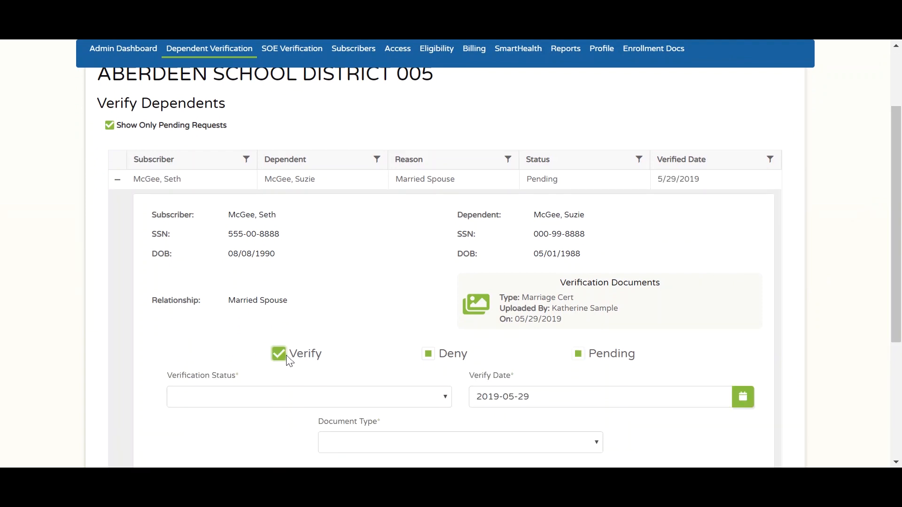
pyautogui.click(402, 397)
pyautogui.click(378, 424)
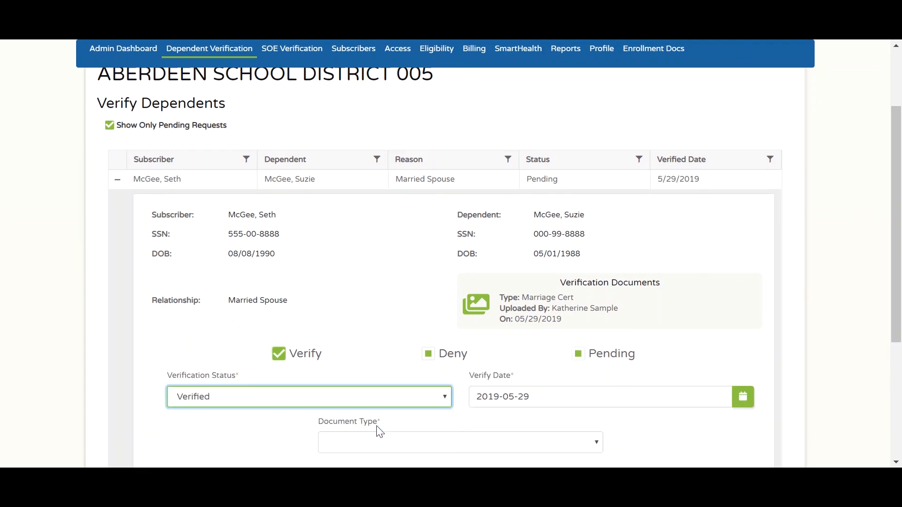
pyautogui.click(441, 444)
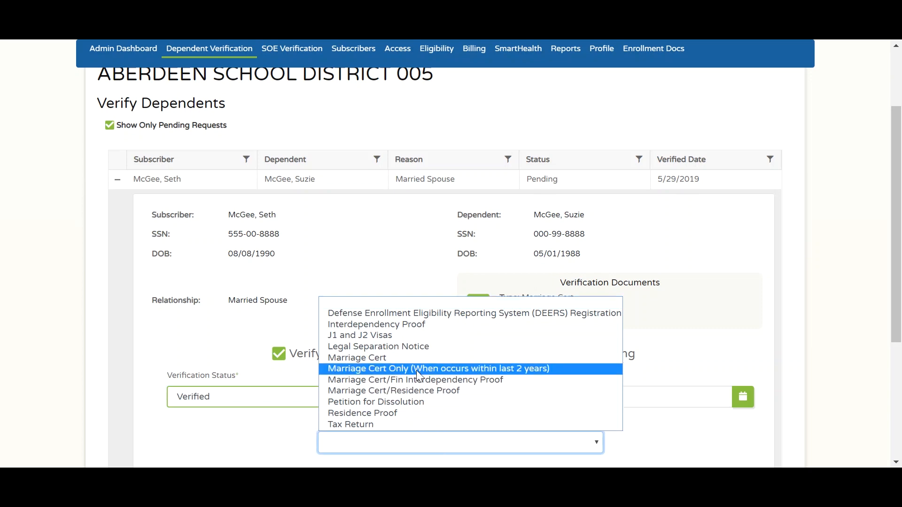
pyautogui.click(376, 358)
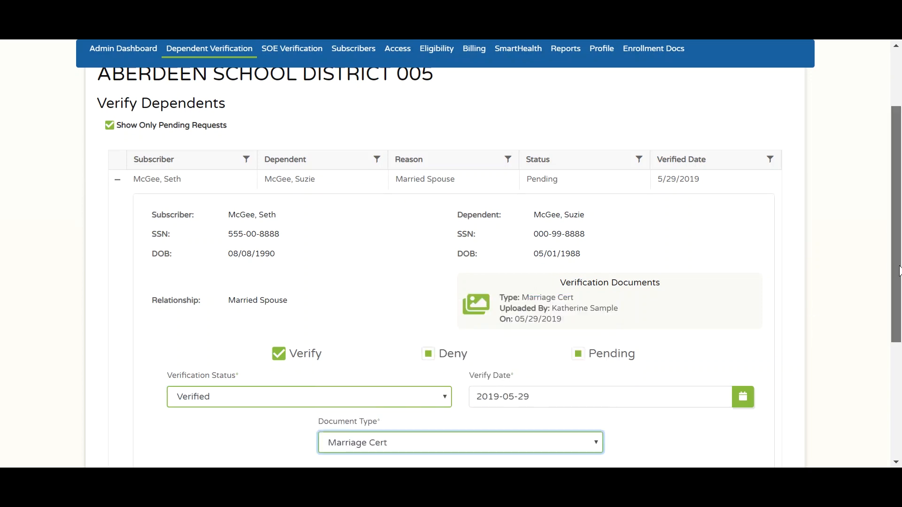
pyautogui.scroll(-2, 900, 266)
pyautogui.click(461, 385)
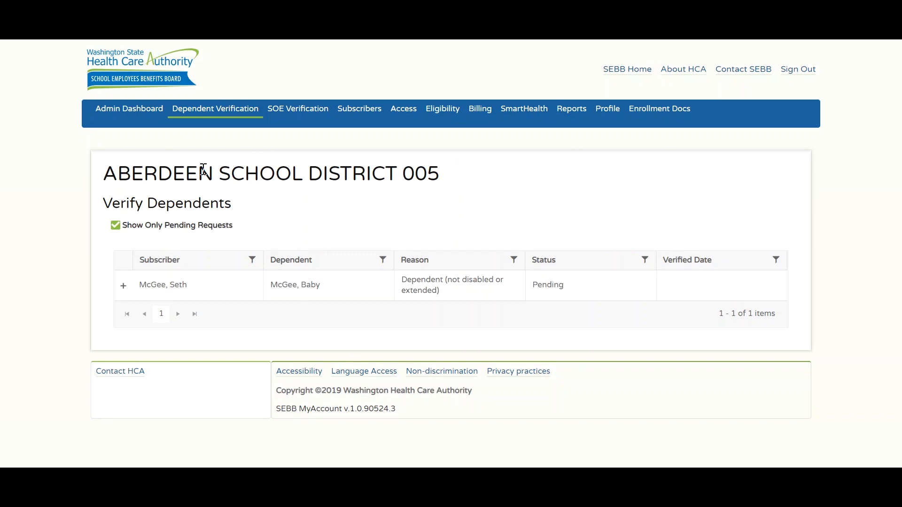
pyautogui.click(146, 115)
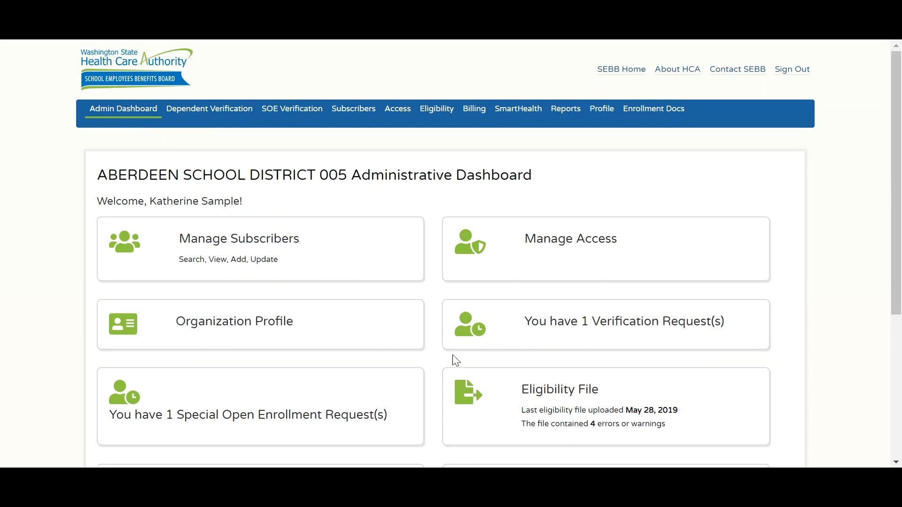
pyautogui.click(385, 389)
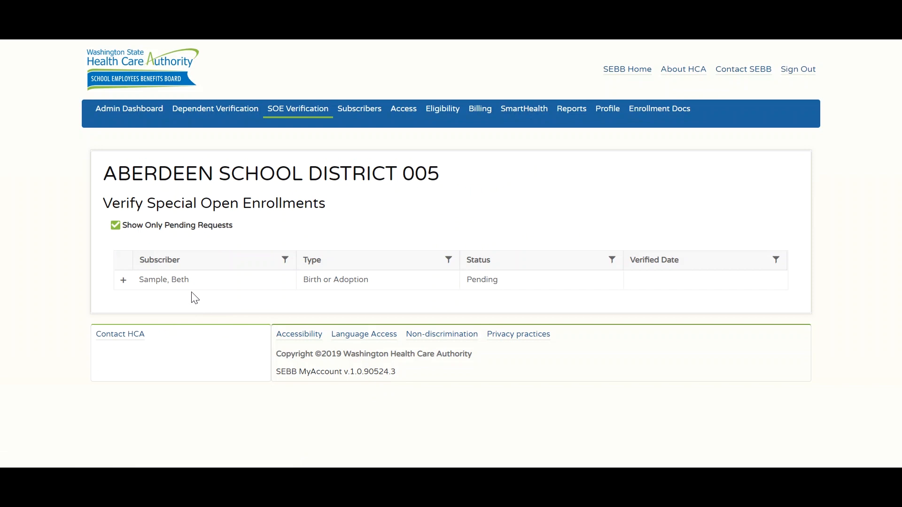
pyautogui.click(123, 283)
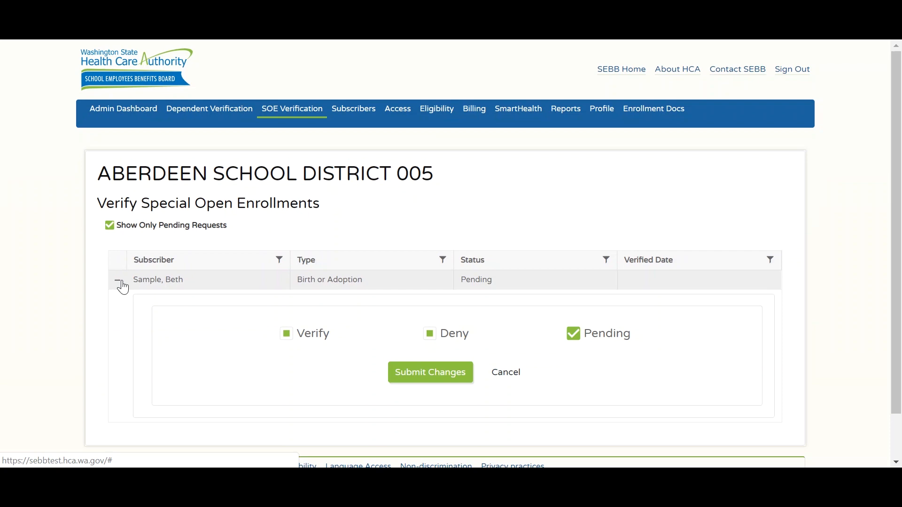
pyautogui.click(123, 283)
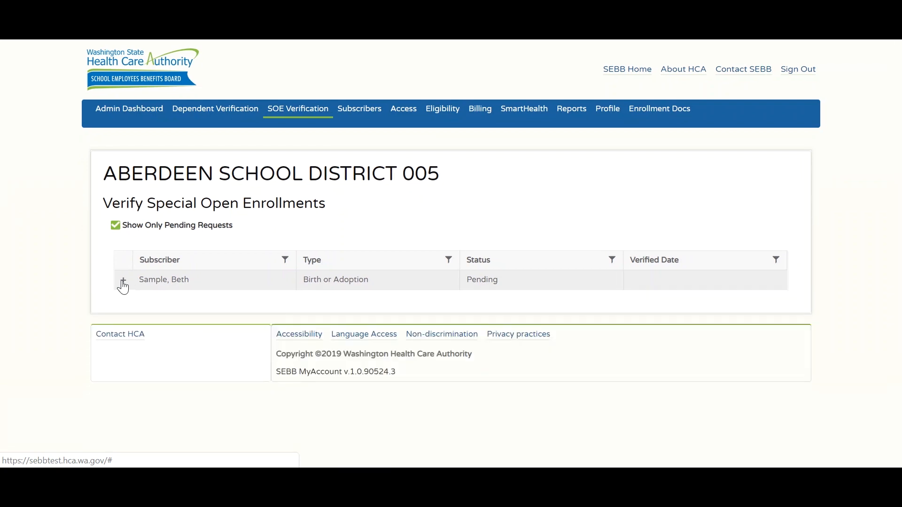
pyautogui.click(151, 113)
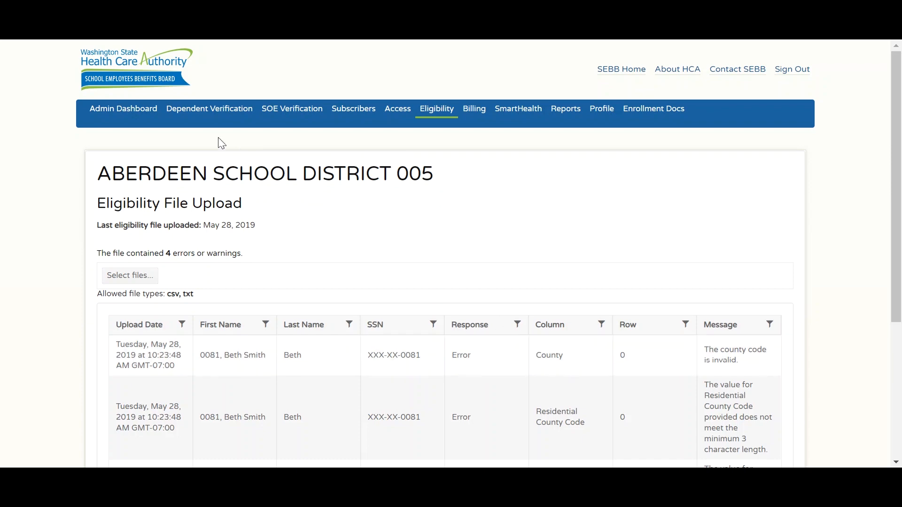
pyautogui.click(137, 112)
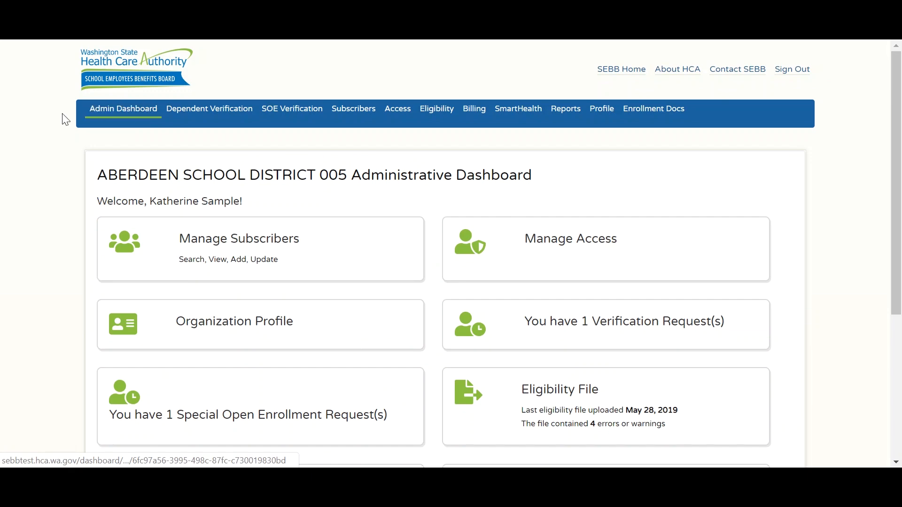
pyautogui.moveTo(895, 284); pyautogui.dragTo(865, 402)
# - Review the latest billing file dated Apr 15, 2019
pyautogui.click(384, 323)
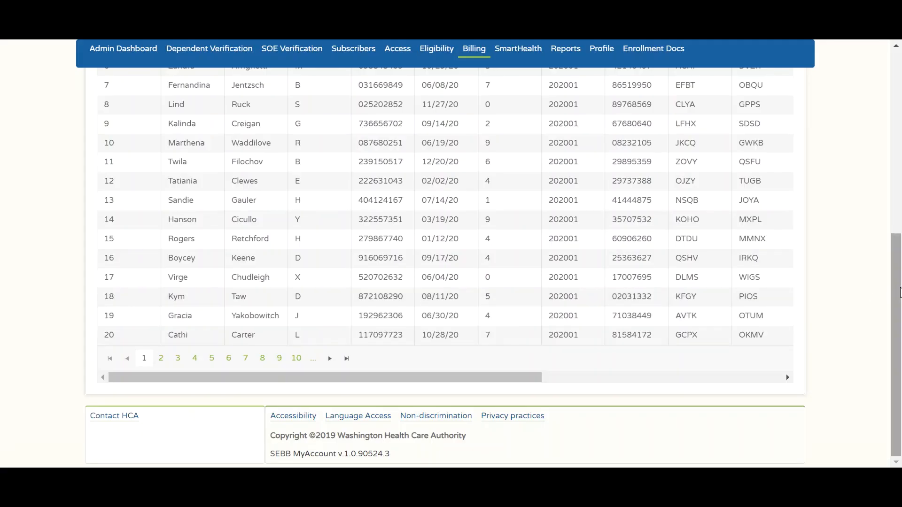
pyautogui.moveTo(893, 291); pyautogui.dragTo(893, 166)
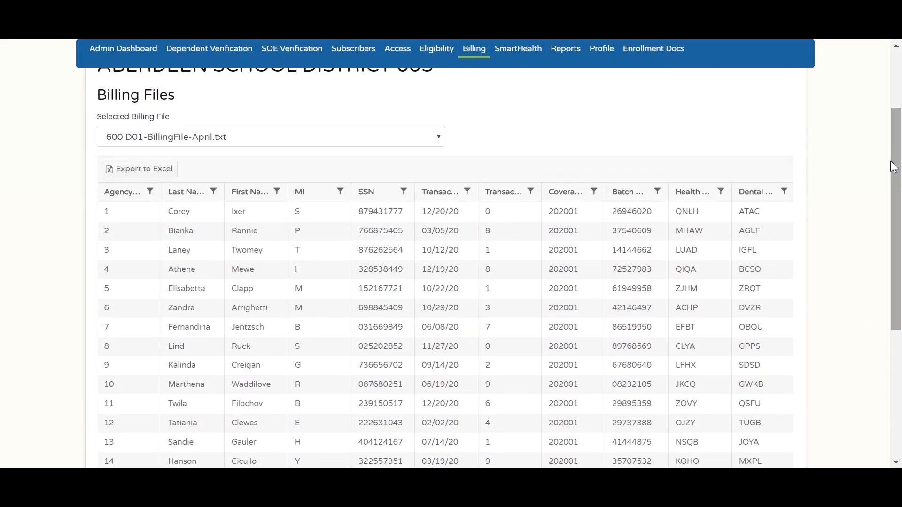
pyautogui.moveTo(894, 167); pyautogui.dragTo(900, 130)
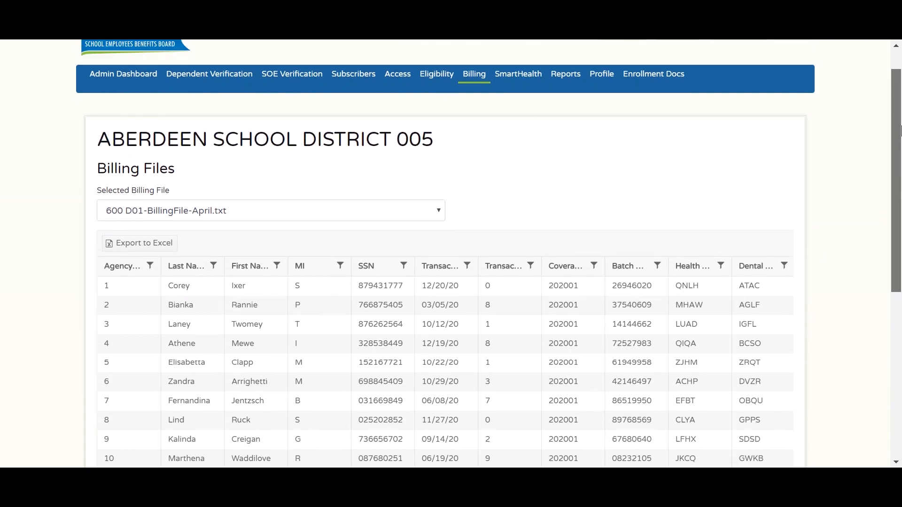
# - Go back to the administrative dashboard and open the Reports page
pyautogui.click(129, 79)
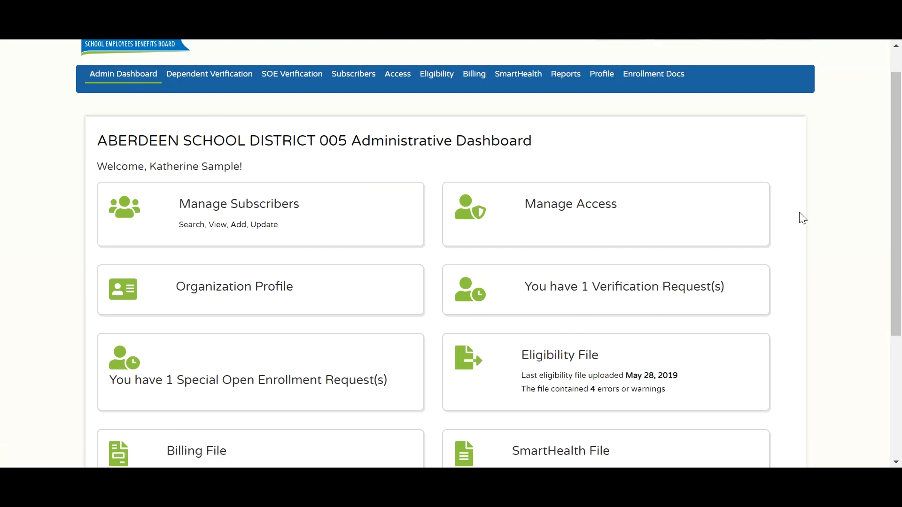
pyautogui.moveTo(896, 225); pyautogui.dragTo(888, 334)
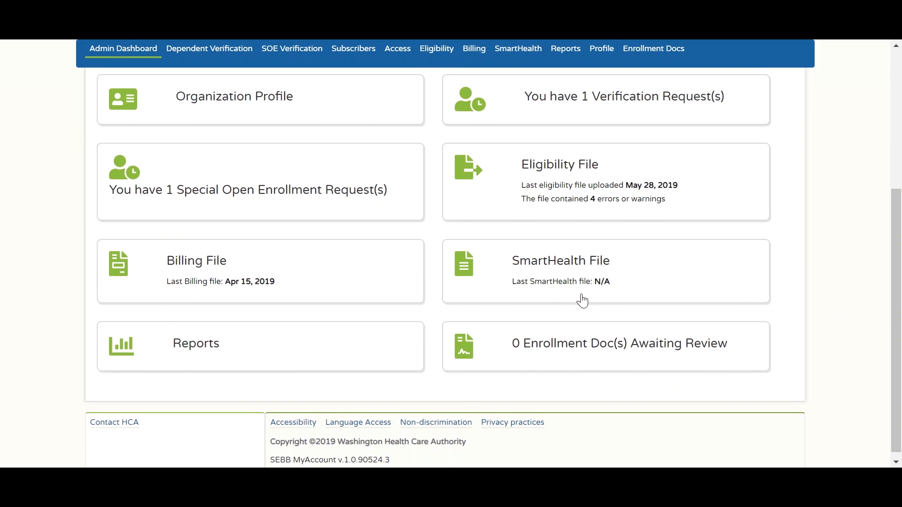
pyautogui.click(385, 350)
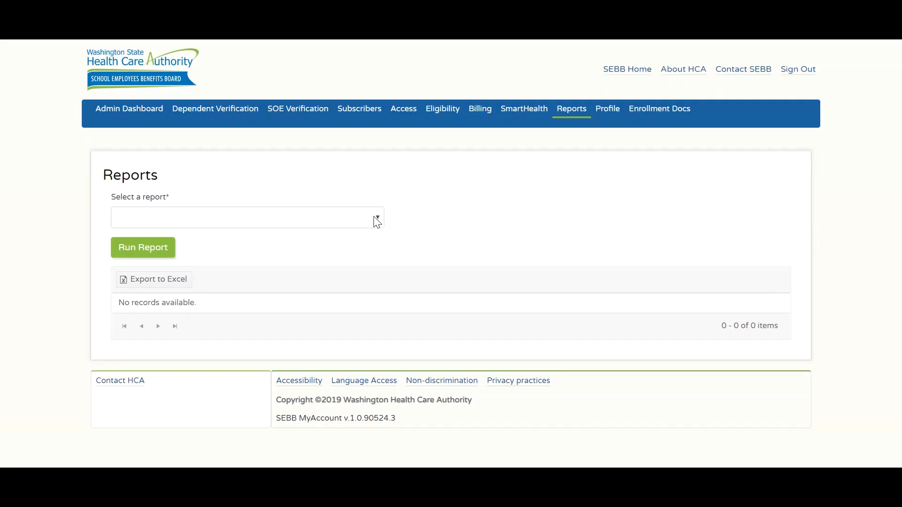
# - Select the Dependent Verification Status report, then return to the dashboard showing 0 enrollment docs
pyautogui.click(375, 219)
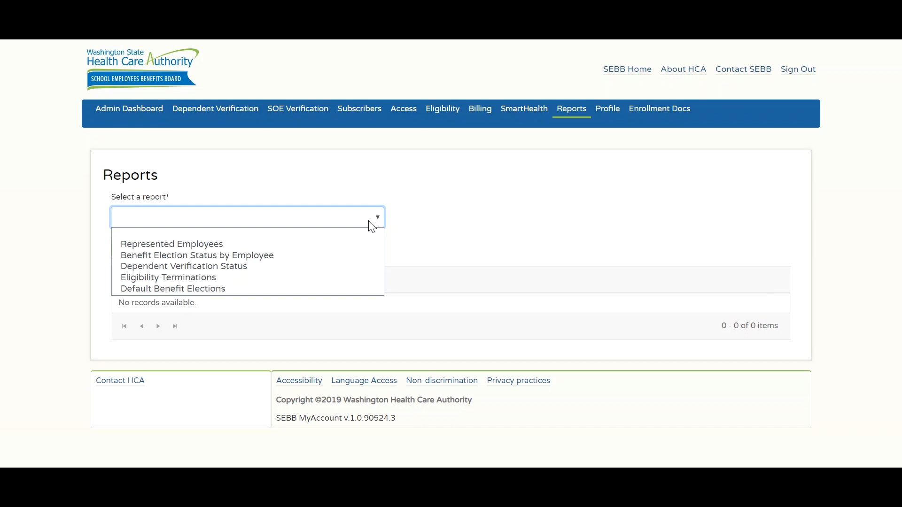
pyautogui.click(355, 266)
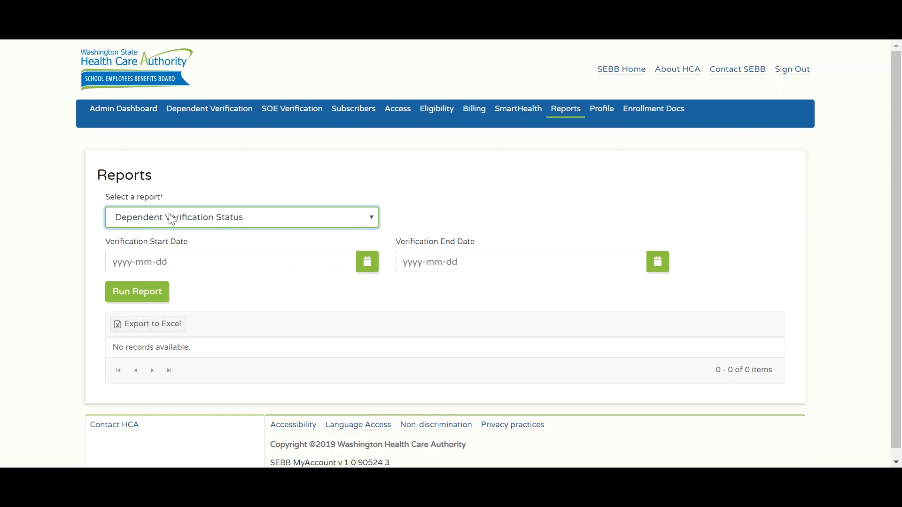
pyautogui.click(147, 115)
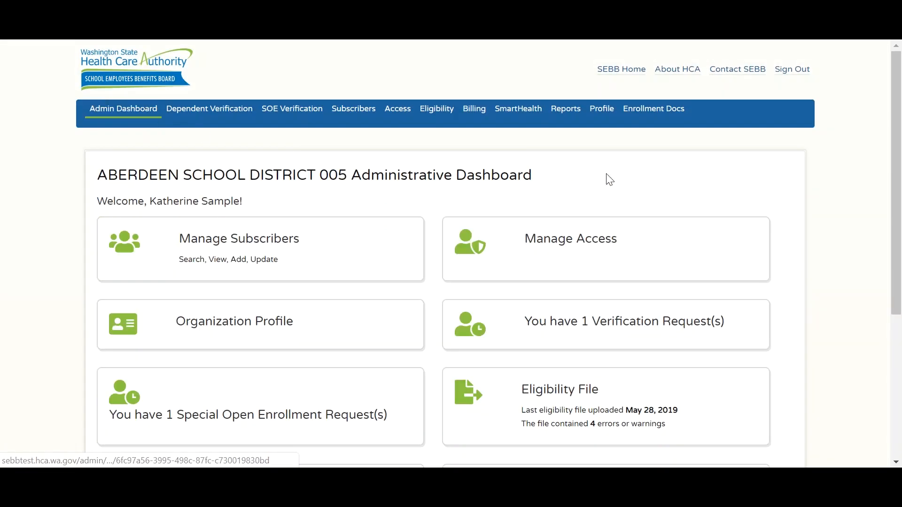
pyautogui.moveTo(895, 222); pyautogui.dragTo(896, 373)
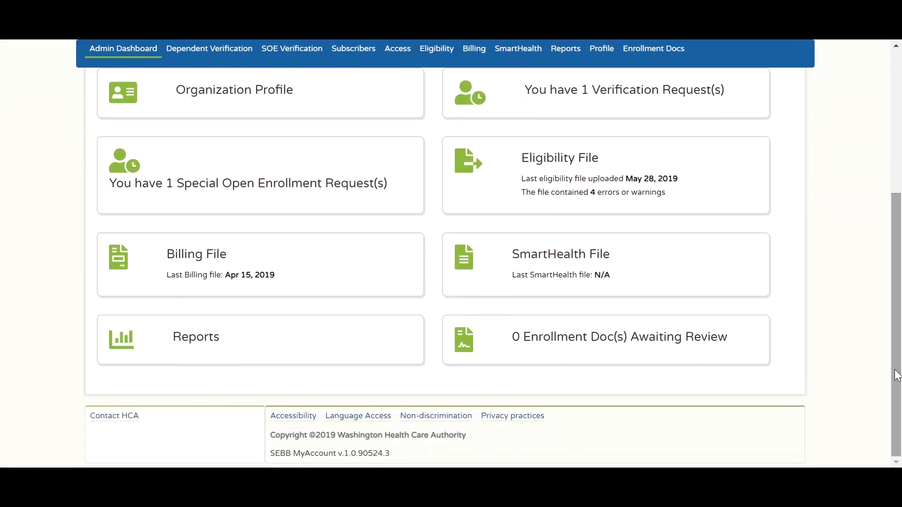
pyautogui.click(648, 348)
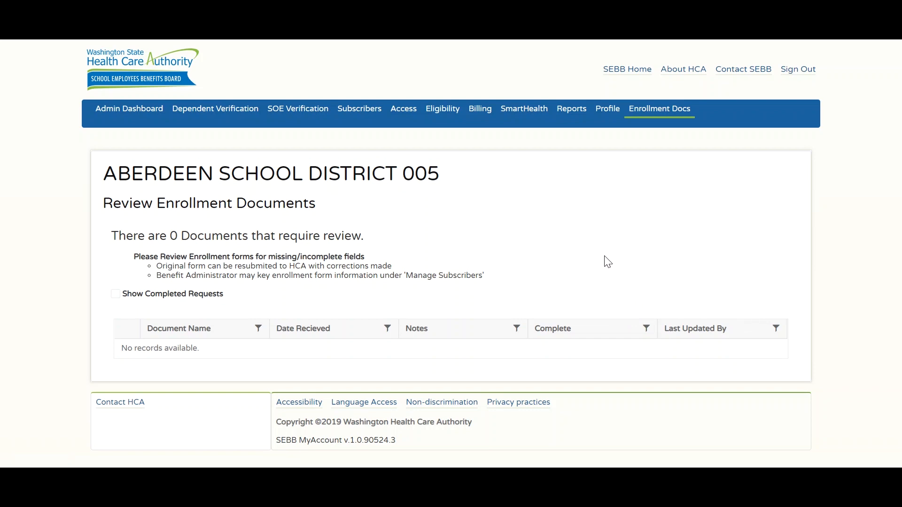
pyautogui.click(149, 110)
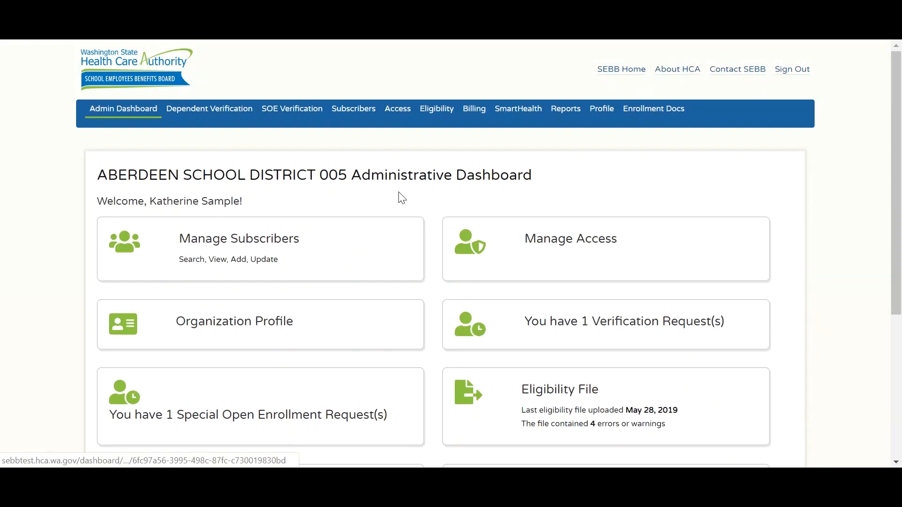